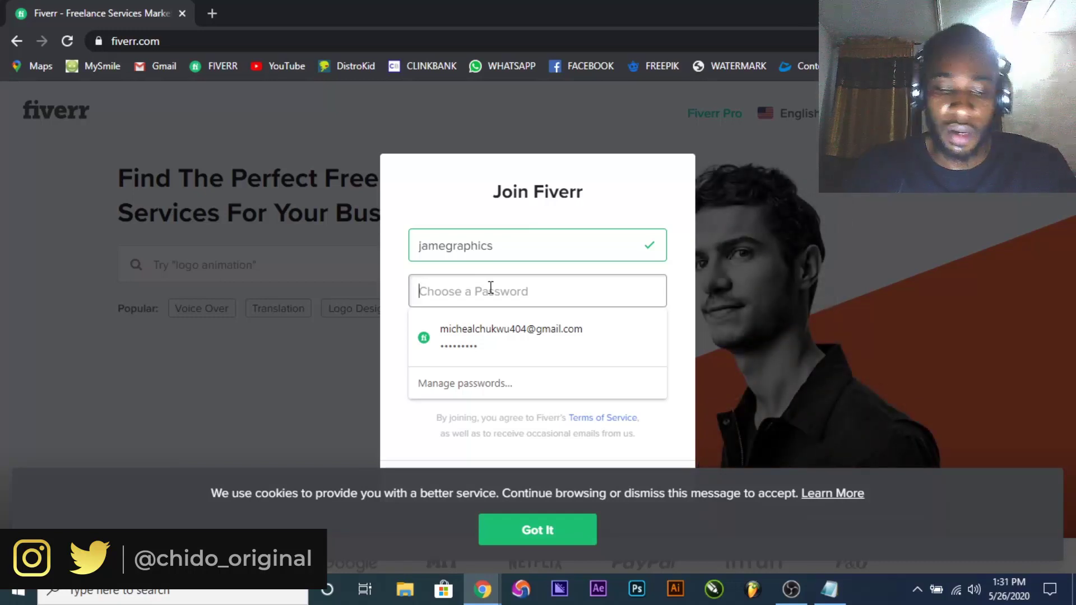
# - Enter a password, submit the sign-up and dismiss the cookie notice
pyautogui.write('••••')
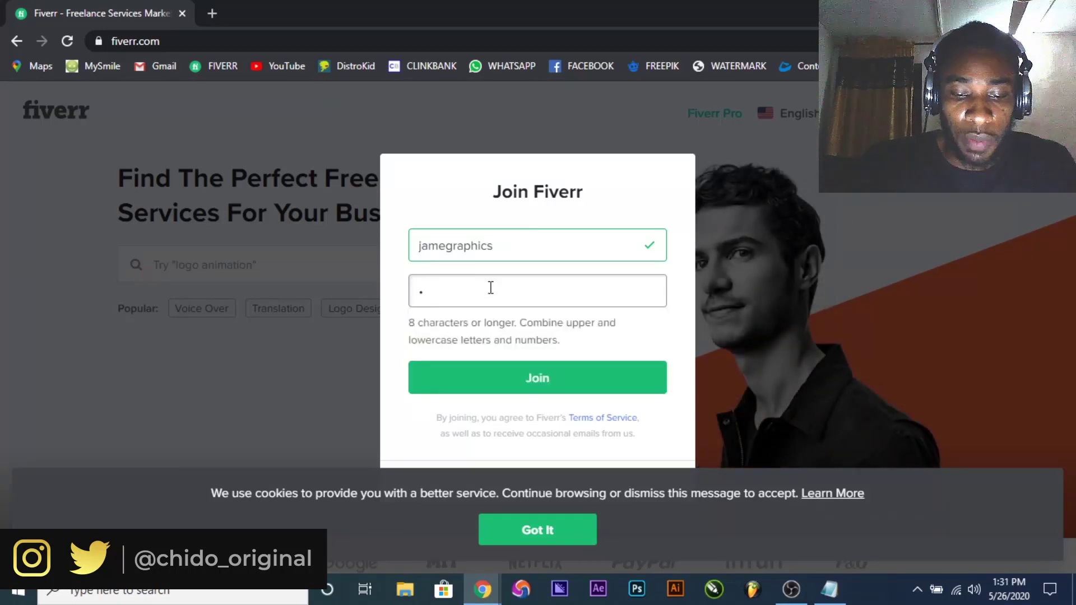
pyautogui.write('••••')
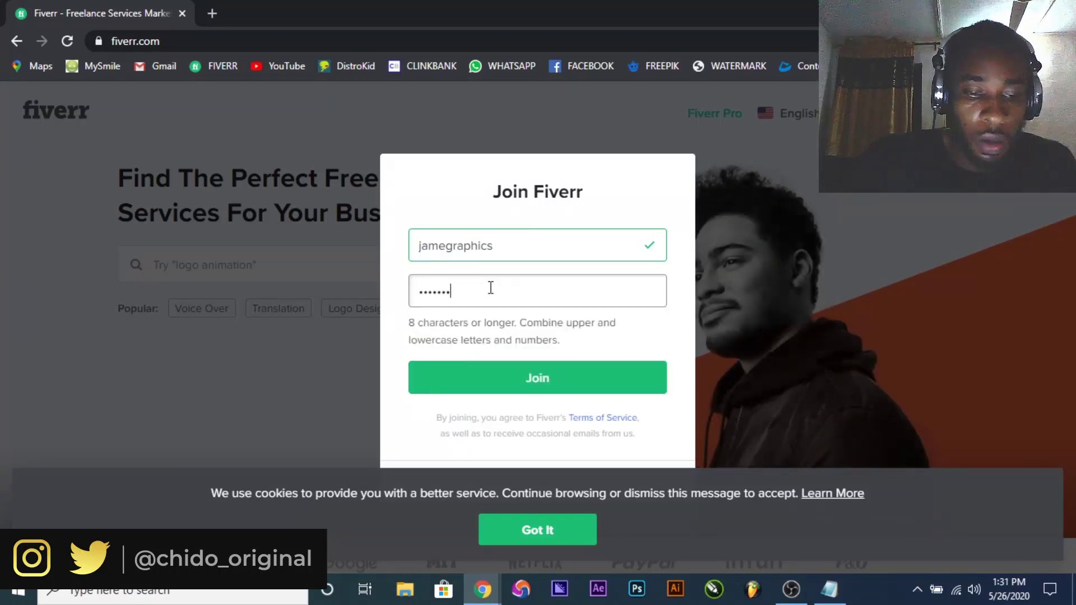
pyautogui.write('•')
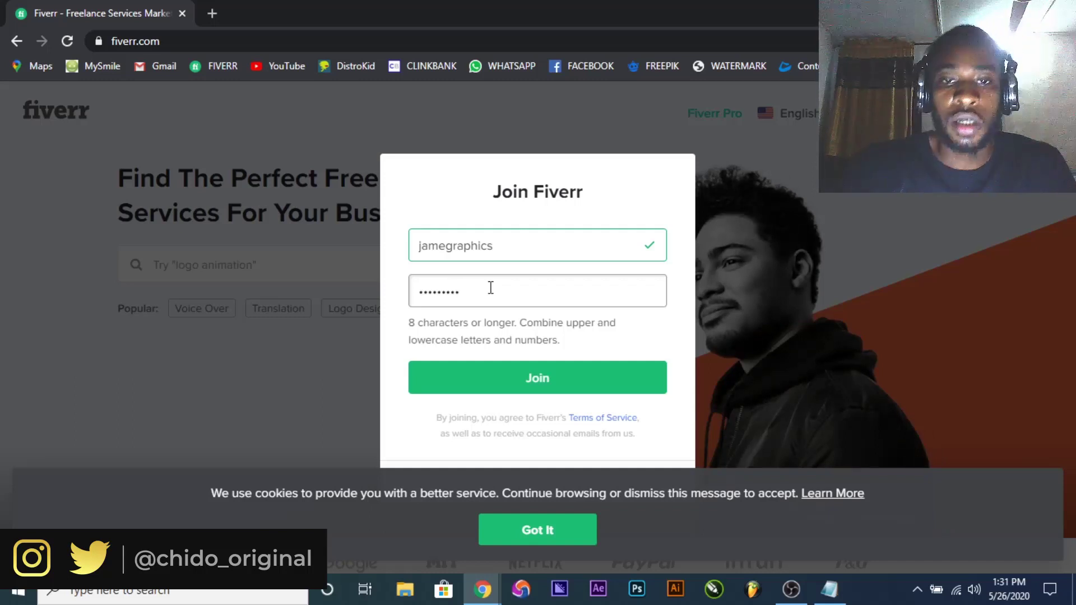
pyautogui.click(513, 391)
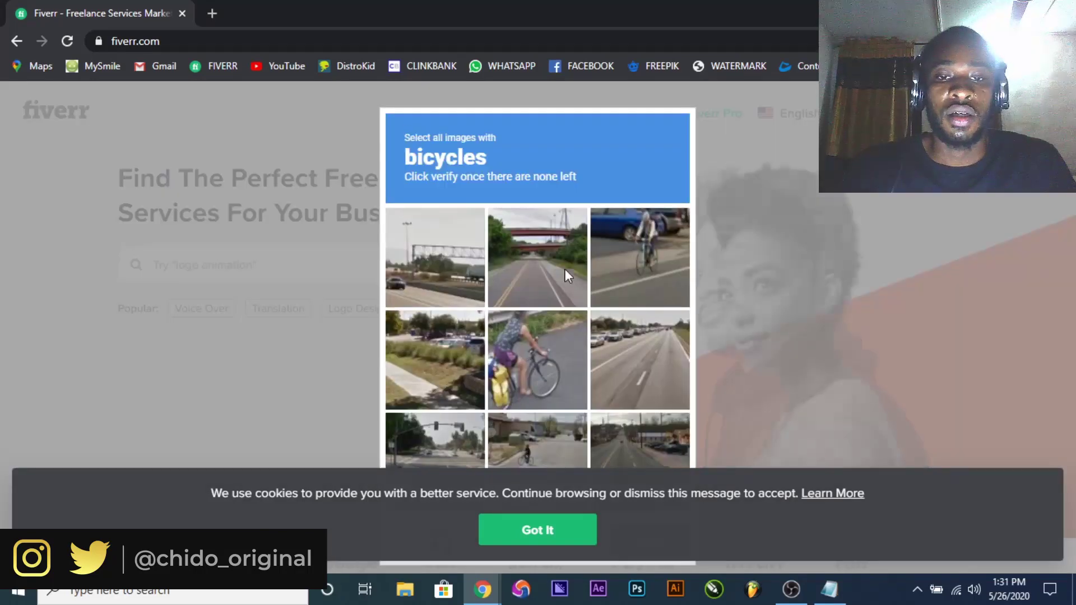
pyautogui.click(541, 533)
# - Select every bicycle tile in the reCAPTCHA image check and verify it
pyautogui.click(539, 355)
pyautogui.click(639, 258)
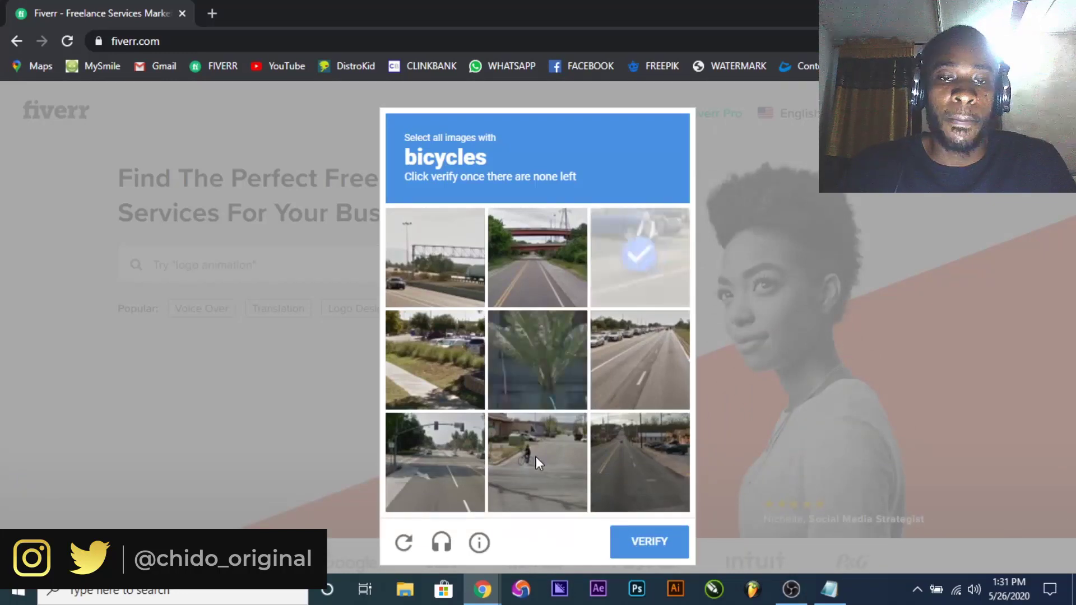
pyautogui.click(537, 456)
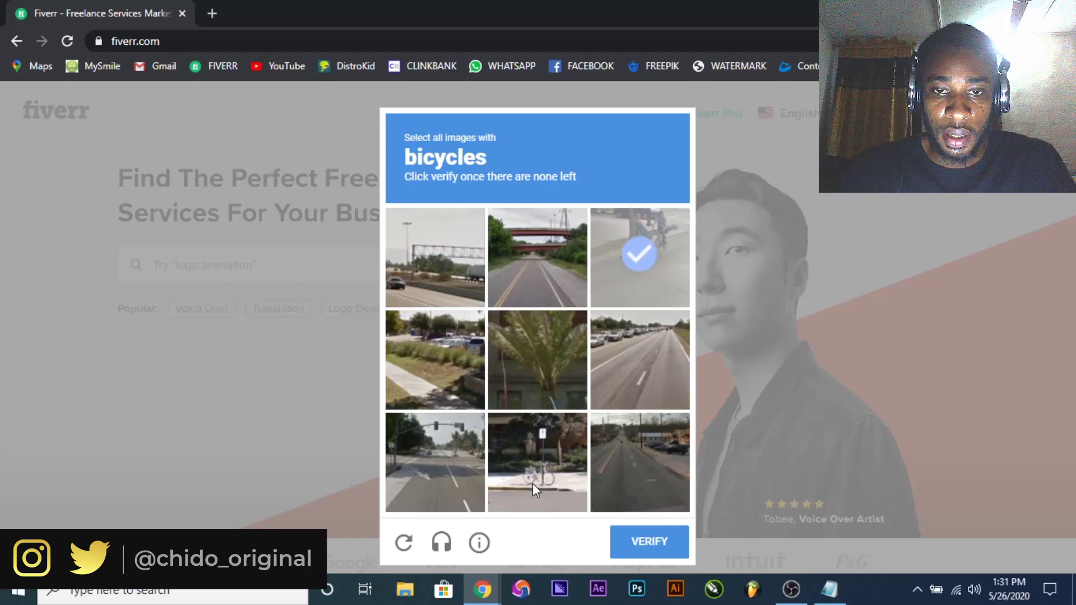
pyautogui.click(532, 483)
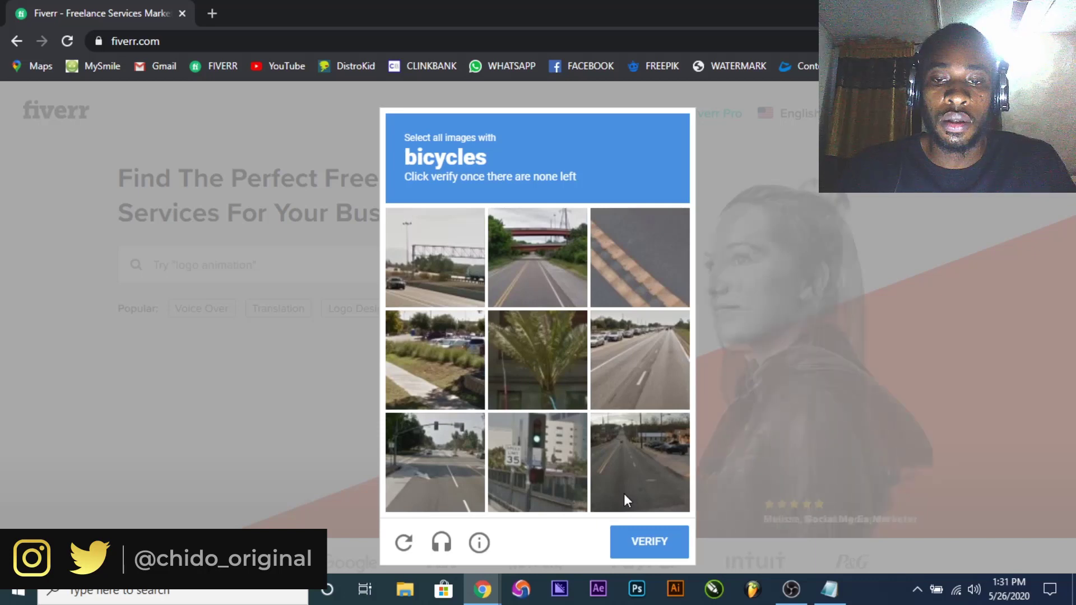
pyautogui.click(645, 542)
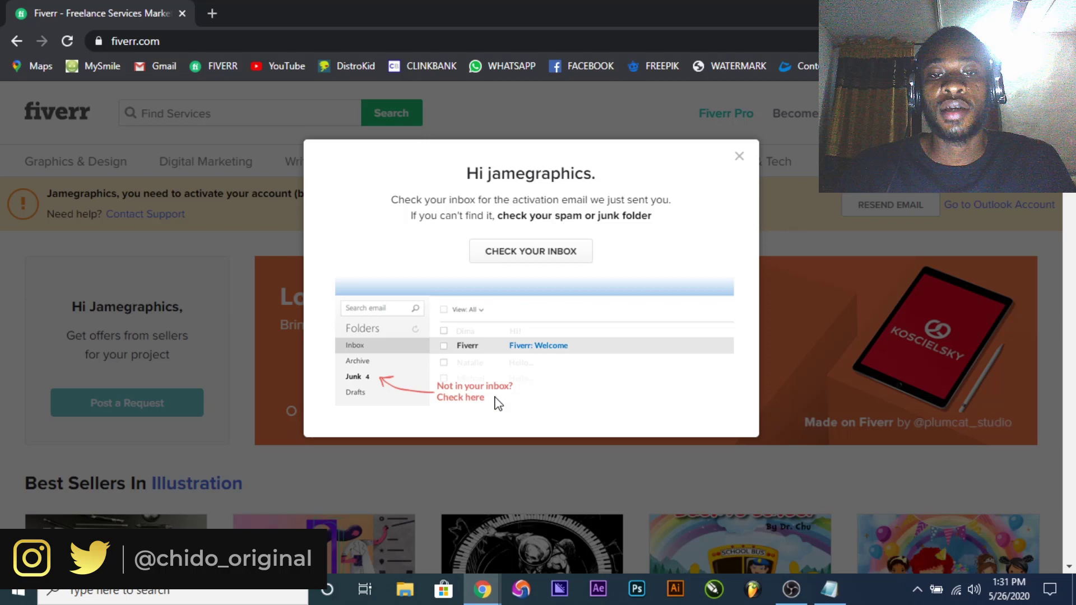
# - Open the linked Outlook account from the activation banner in a new tab
pyautogui.click(483, 251)
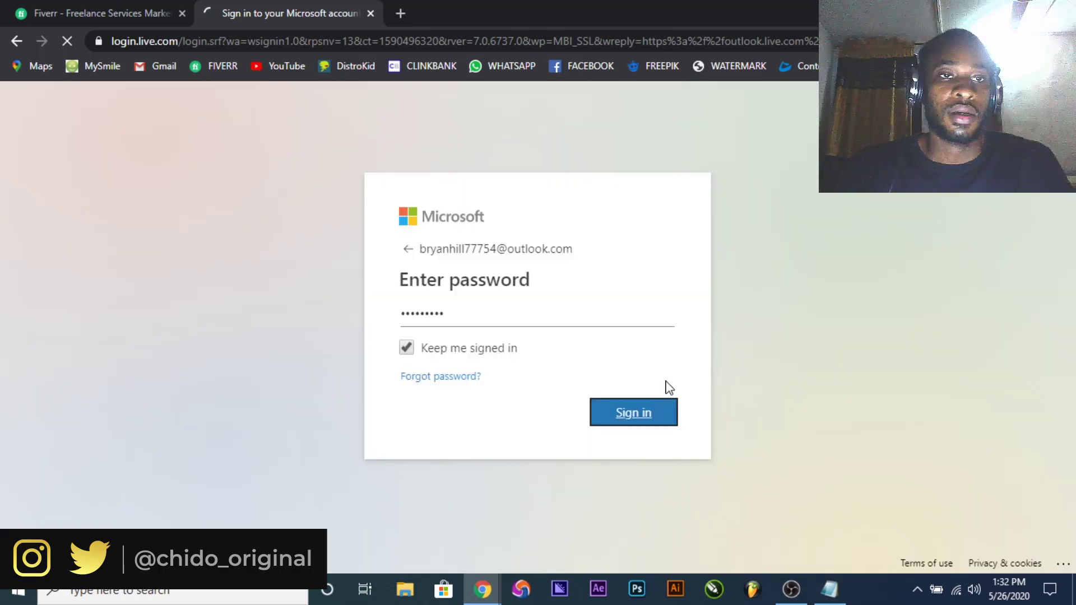
# - Sign in to Outlook and choose Nigeria (+234) as the phone's country code
pyautogui.press('Return')
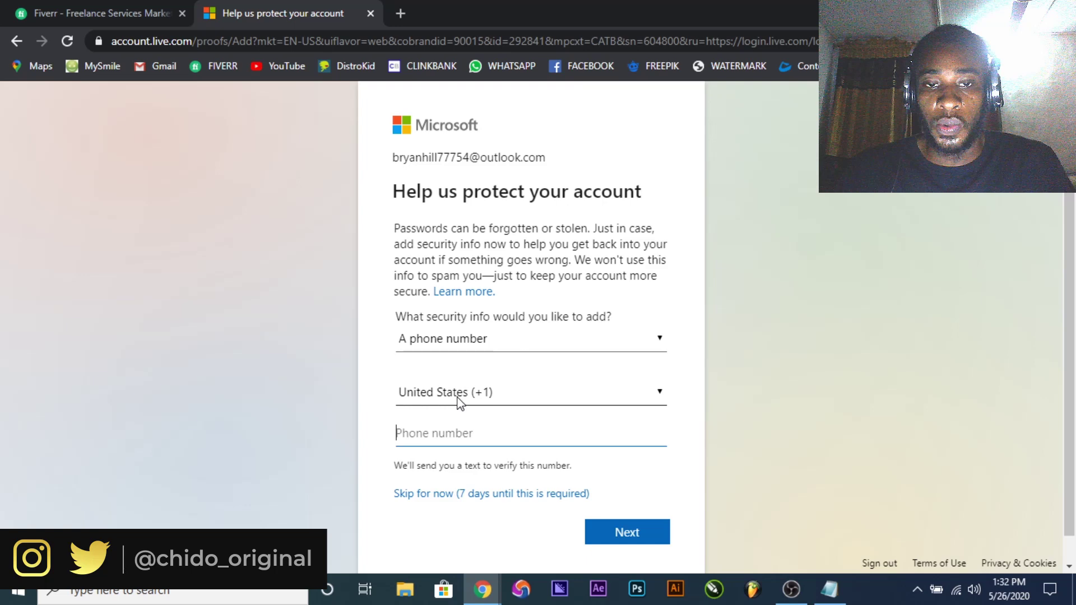
pyautogui.click(460, 401)
pyautogui.scroll(-6, 464, 118)
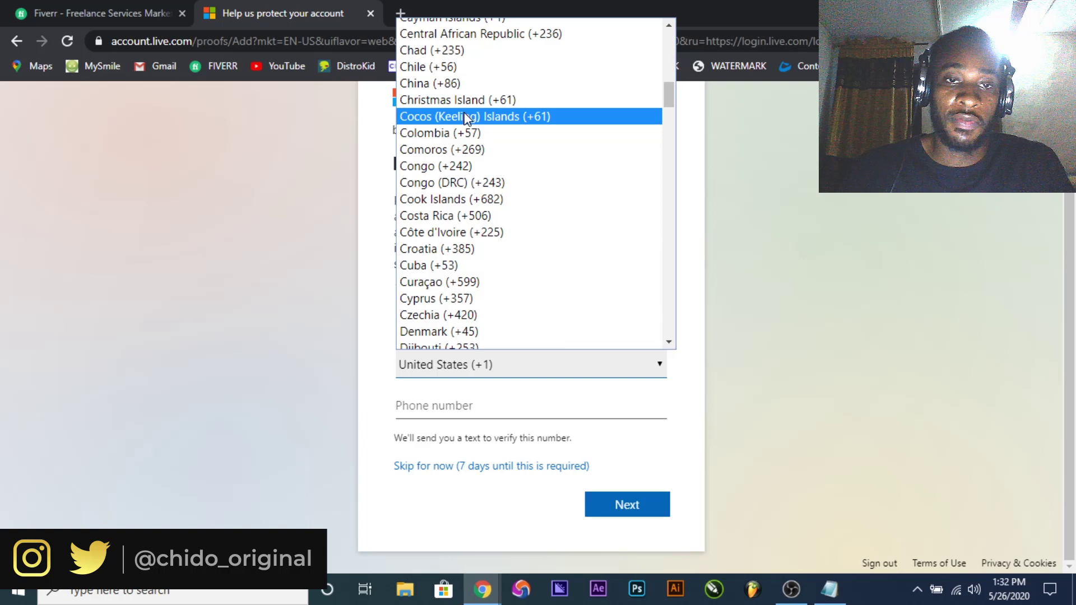
pyautogui.scroll(-20, 464, 118)
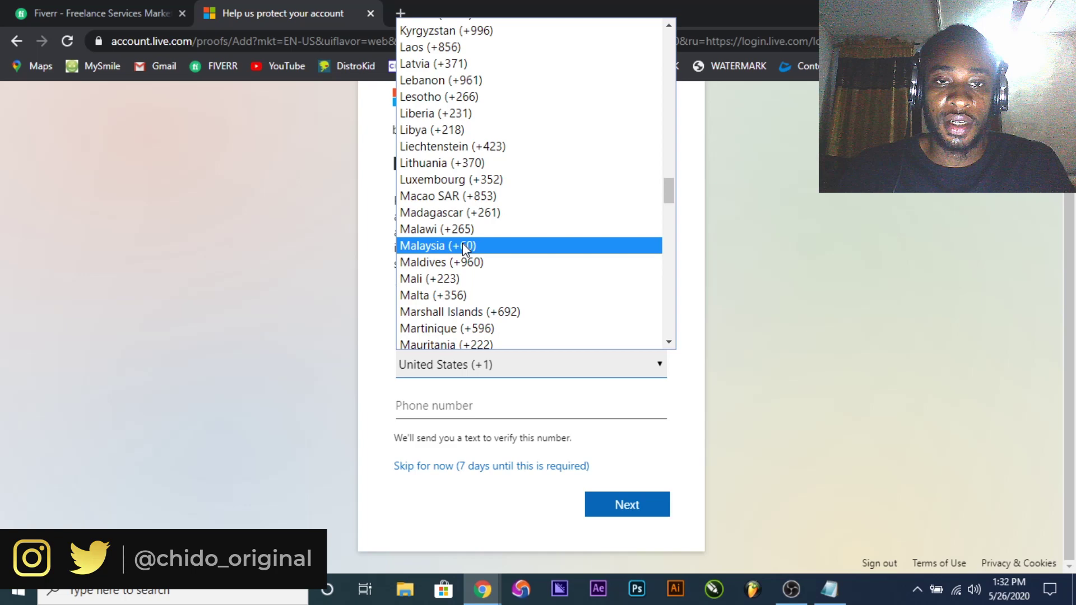
pyautogui.write('nigeria')
pyautogui.click(448, 409)
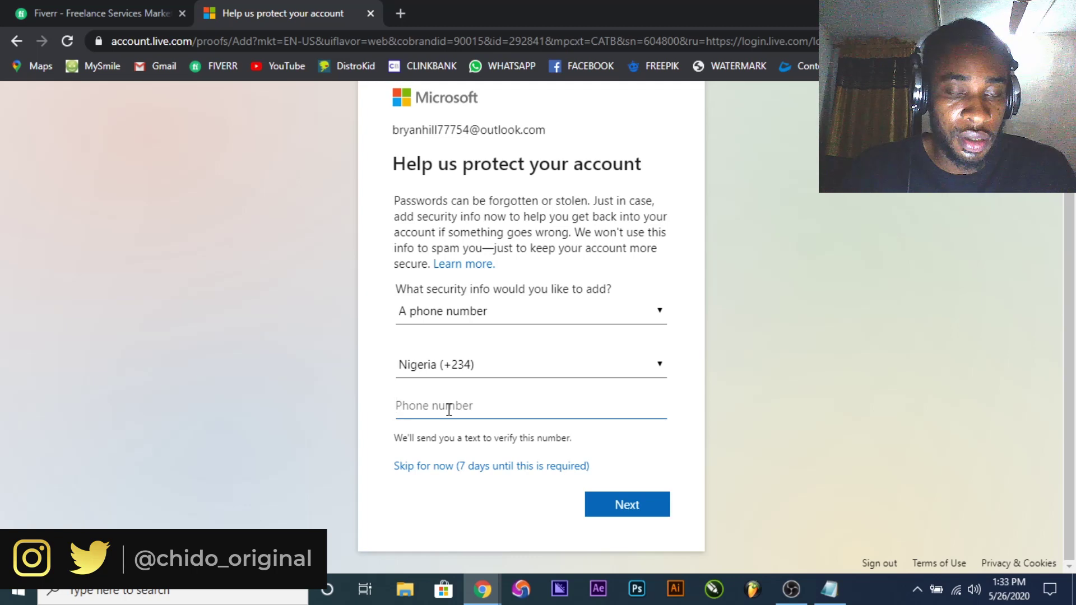
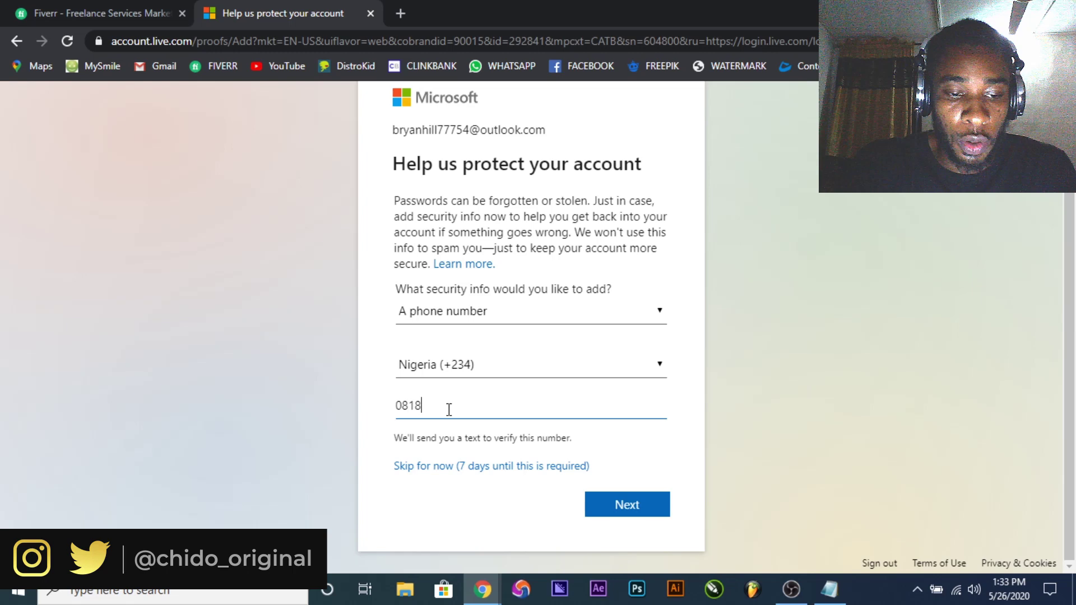
# - Enter the security phone number, correcting a typo, and submit it for verification
pyautogui.click(638, 510)
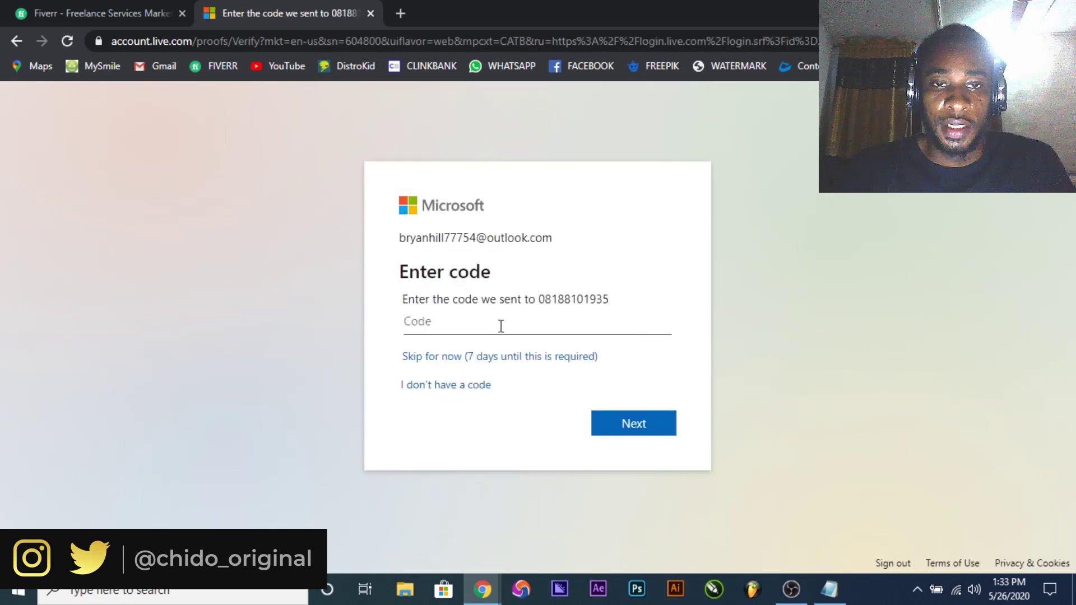
# - Enter the SMS verification code in the Code field and submit it
pyautogui.click(501, 326)
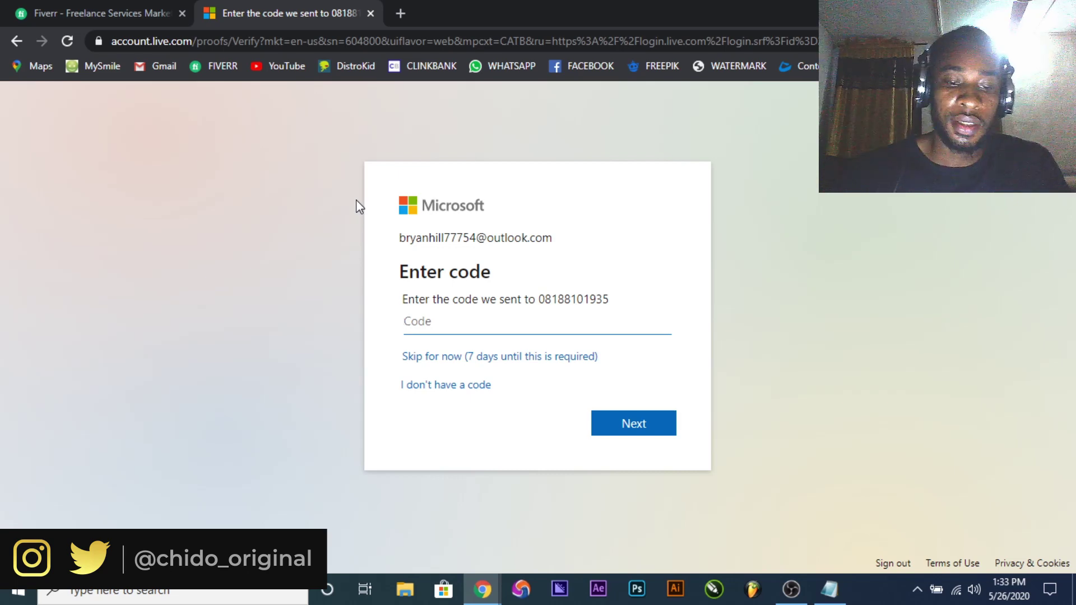
pyautogui.click(622, 430)
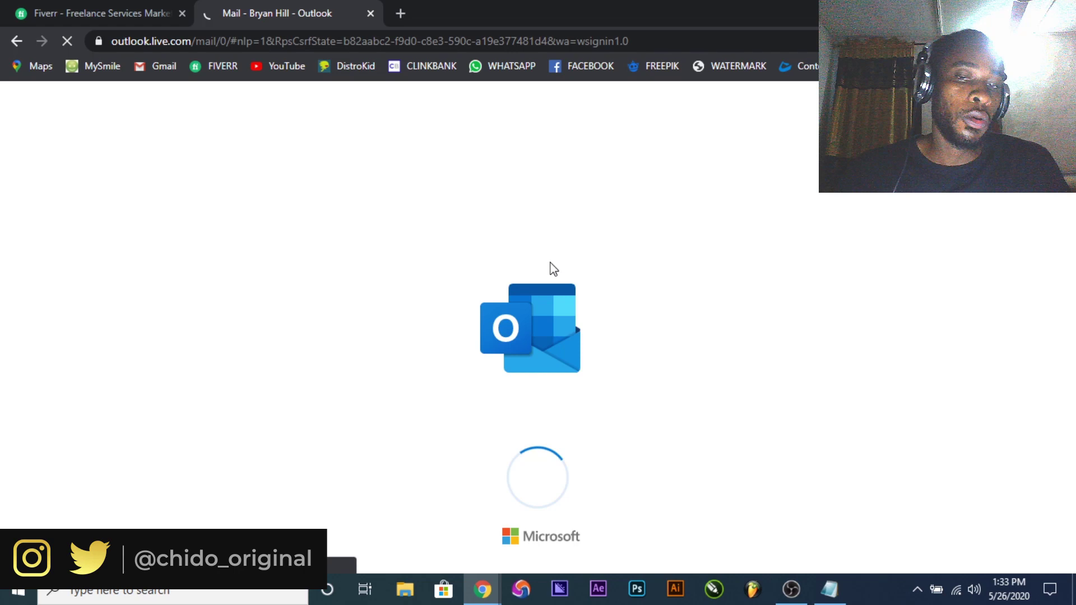
# - Open the 'Fiverr: Activate Your New Account' email and activate the account
pyautogui.scroll(-2, 275, 414)
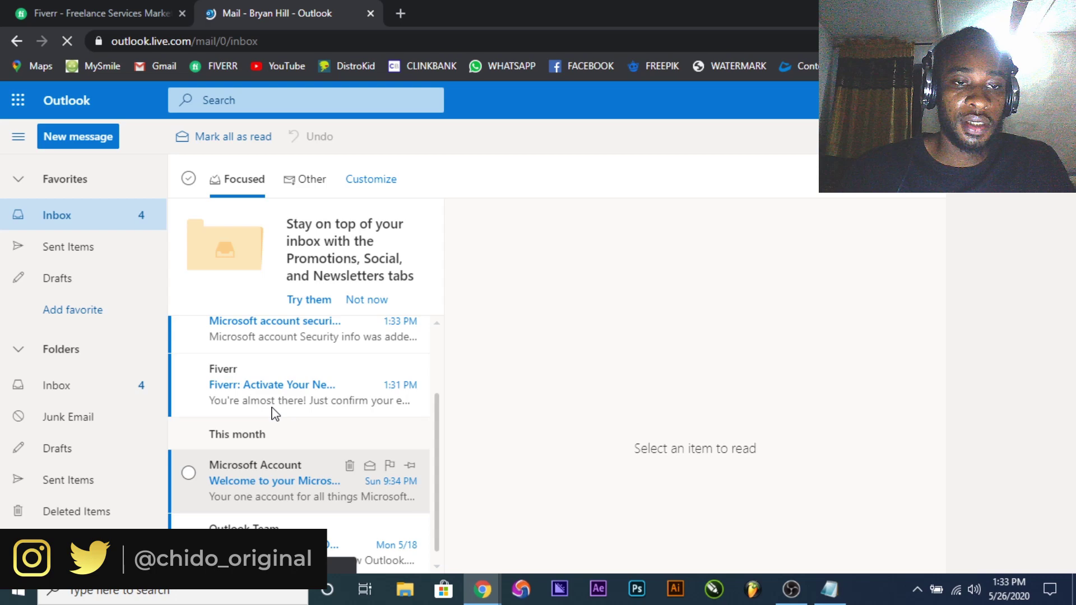
pyautogui.click(274, 413)
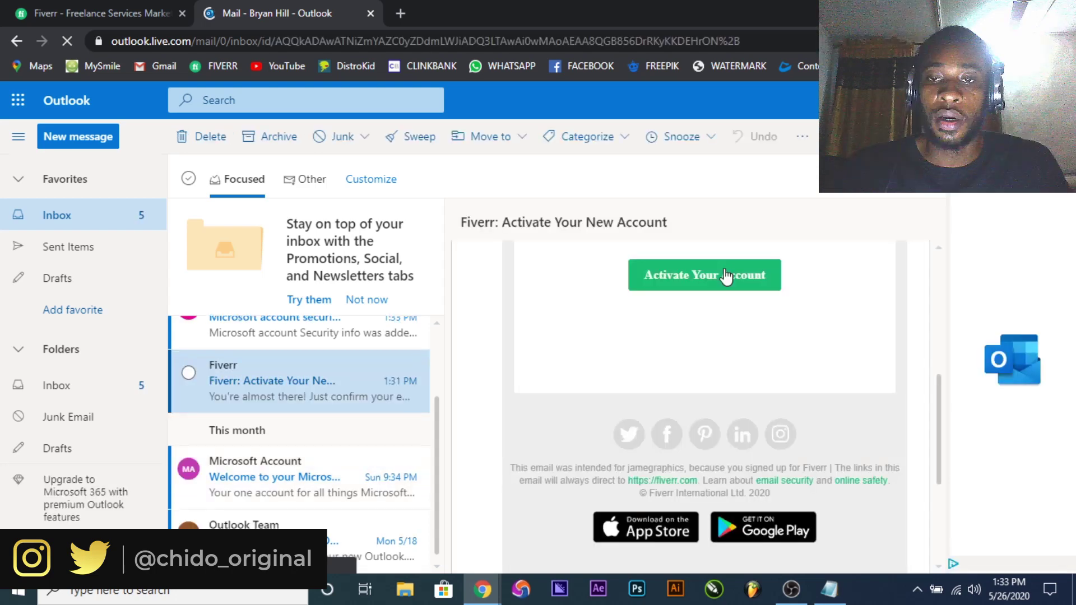
pyautogui.click(726, 277)
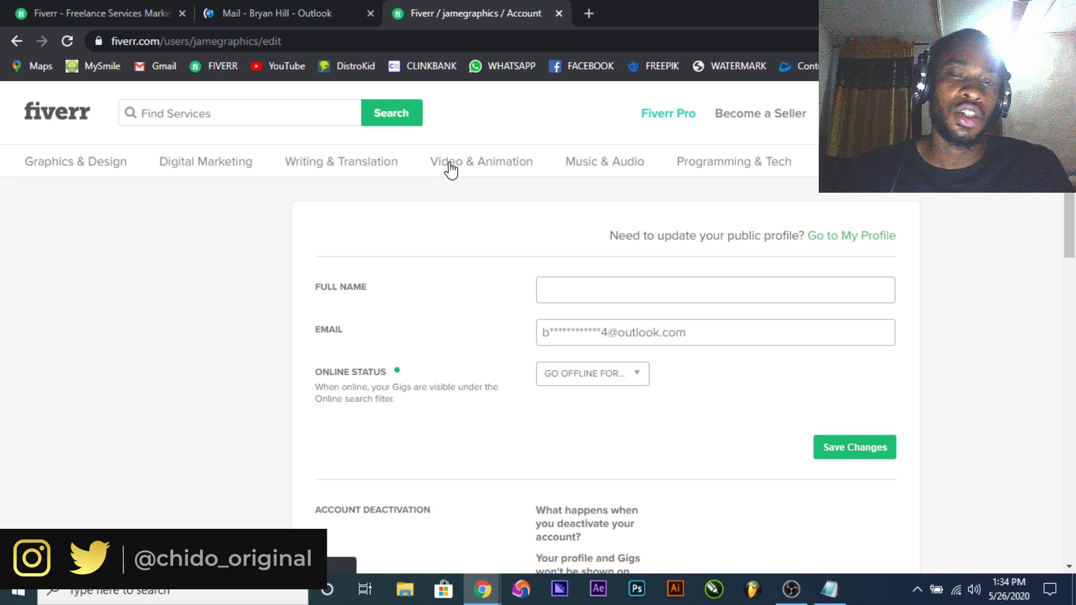
# - Enter the account holder's full name and review the Online Status and deactivation options
pyautogui.click(644, 287)
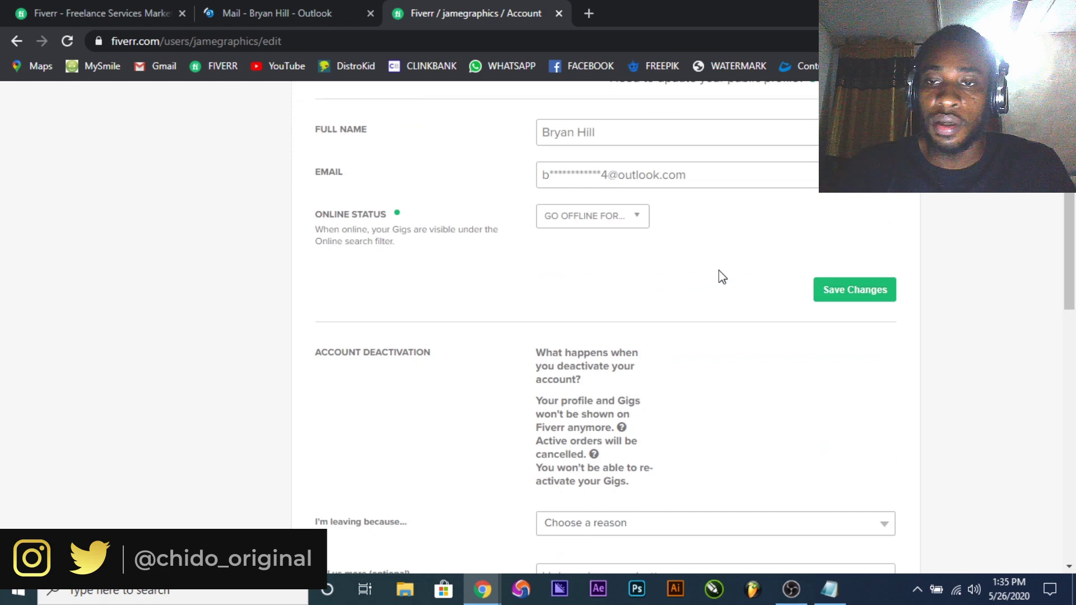
pyautogui.scroll(-1, 672, 224)
pyautogui.click(627, 145)
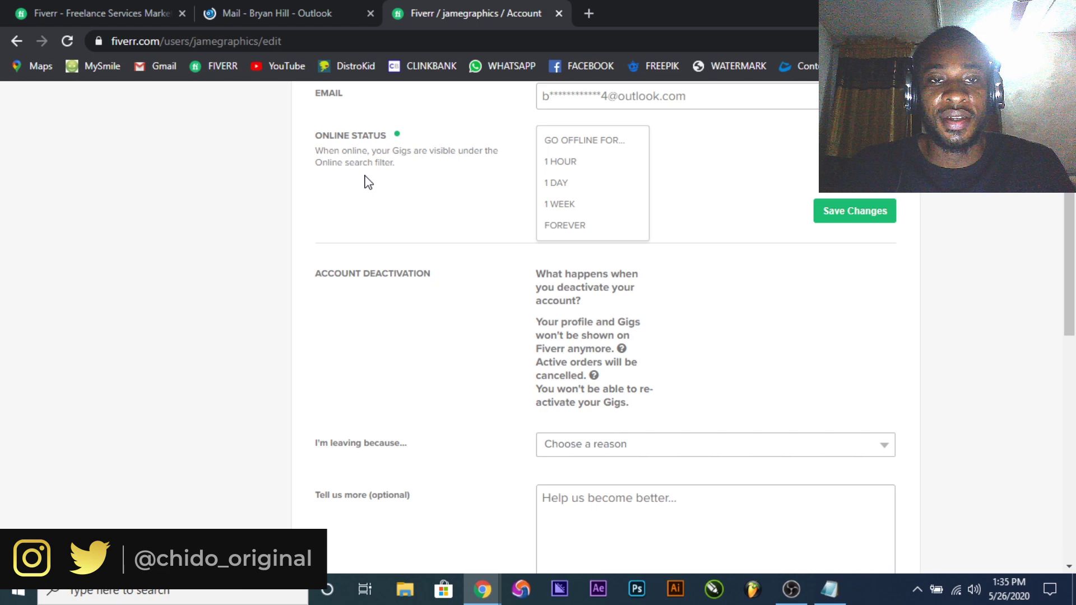
pyautogui.scroll(-3, 695, 299)
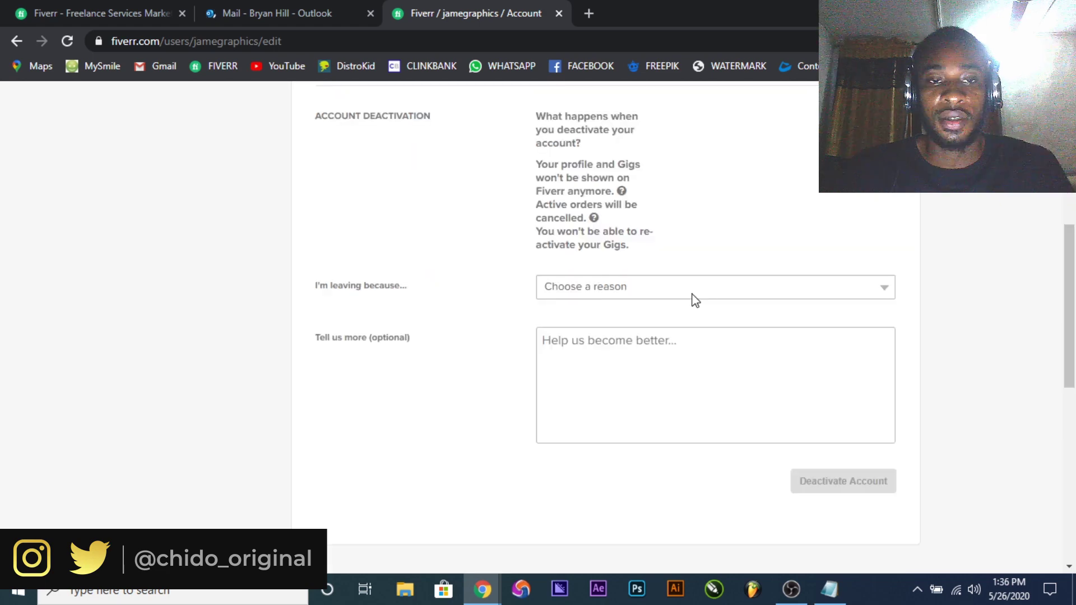
pyautogui.scroll(3, 695, 300)
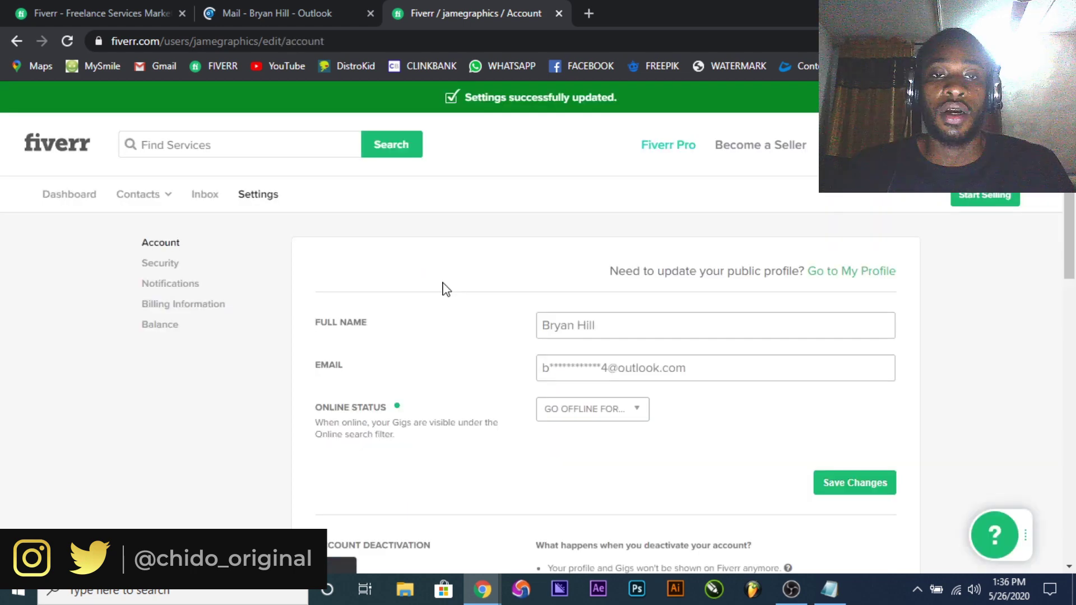
# - Open the Security section of the Fiverr settings
pyautogui.click(161, 265)
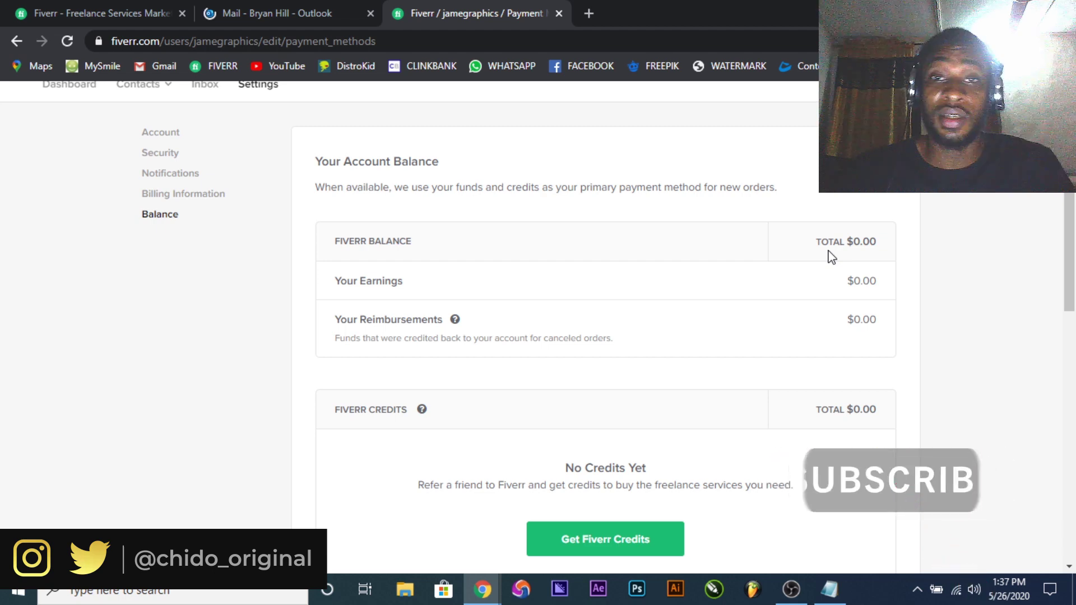
pyautogui.scroll(-4, 977, 344)
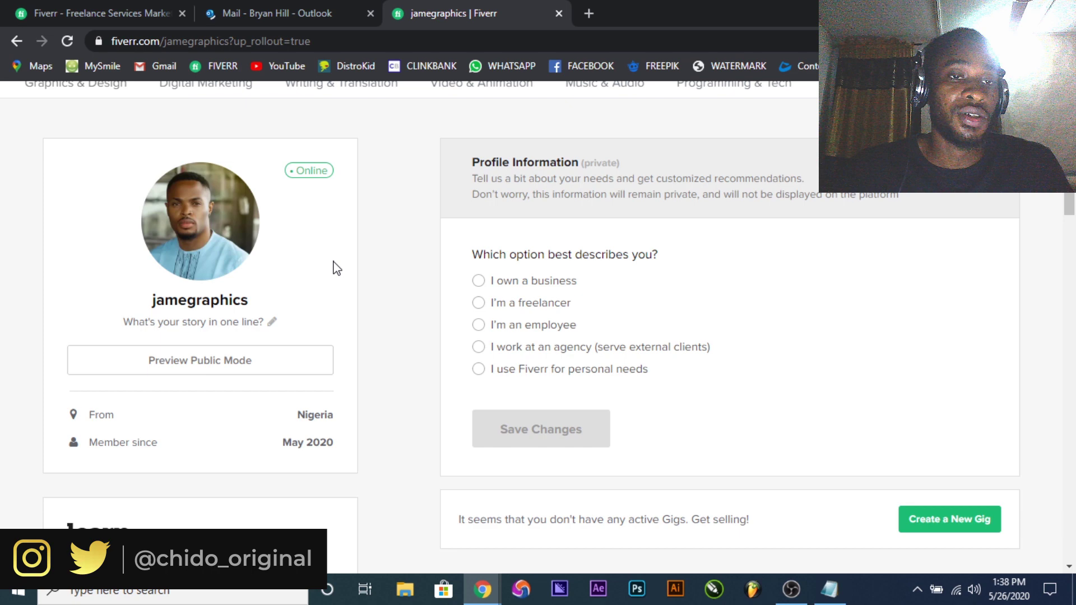
pyautogui.scroll(-3, 336, 268)
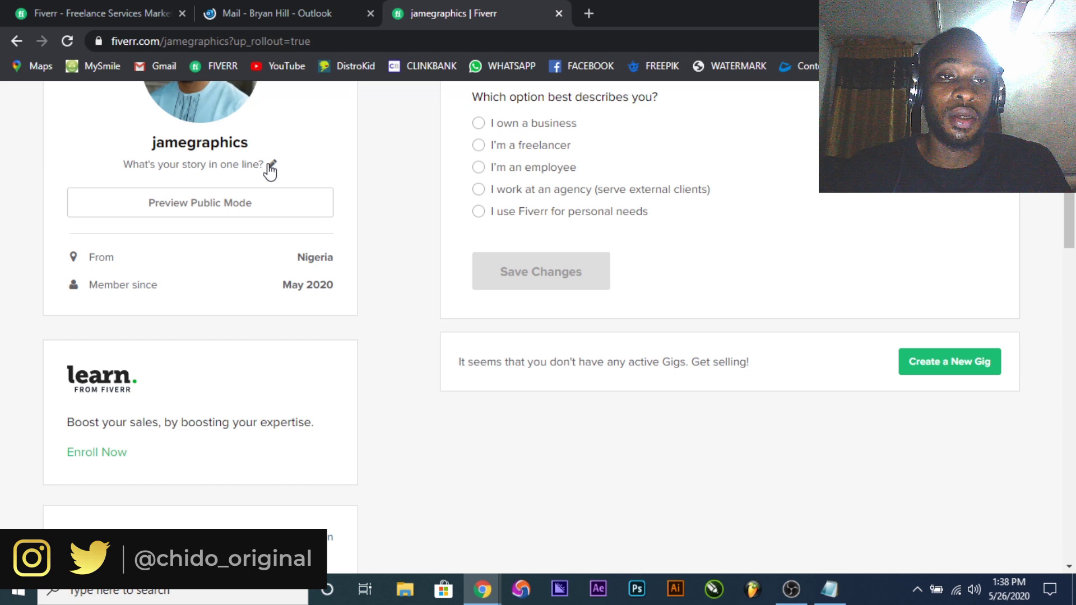
# - Enter 'I'm an Adobe Certified Graphic Designer' as the jamegraphics story line and save it
pyautogui.click(272, 167)
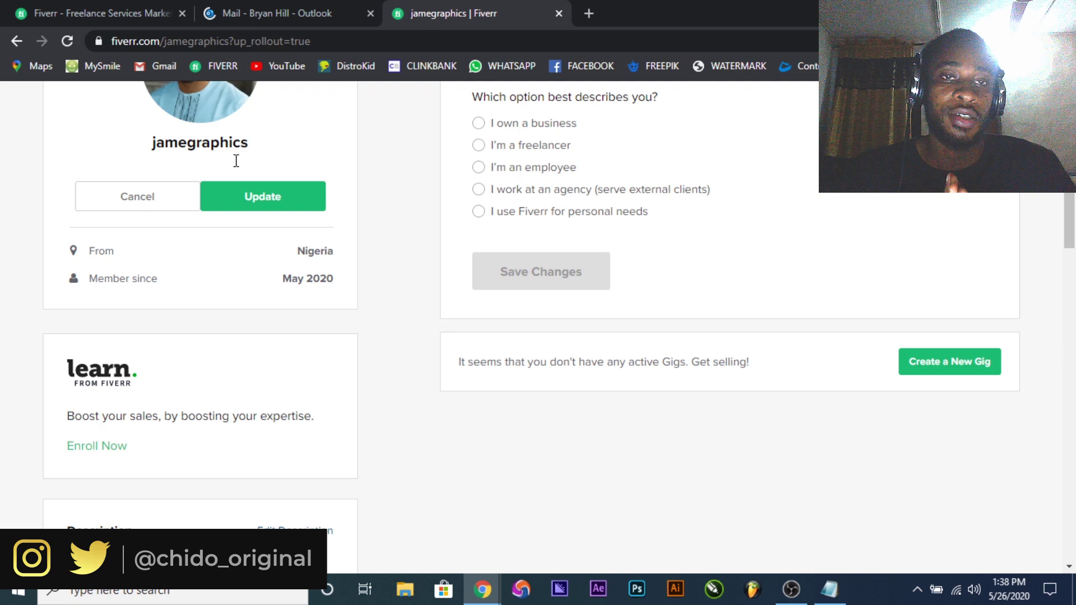
pyautogui.write("I'm an Adobe Certified Graphic")
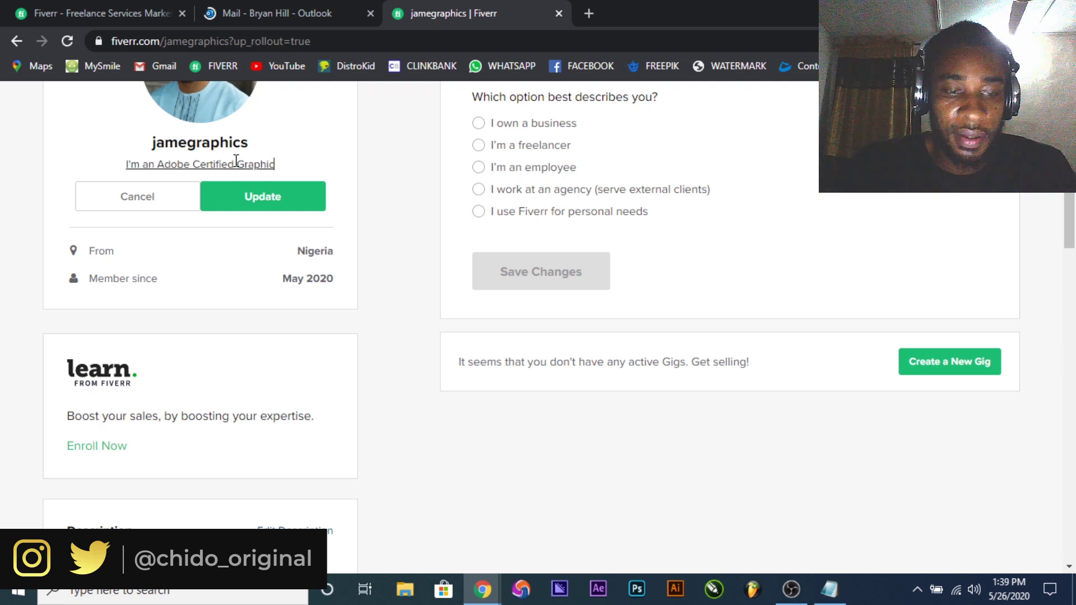
pyautogui.write(' Desig')
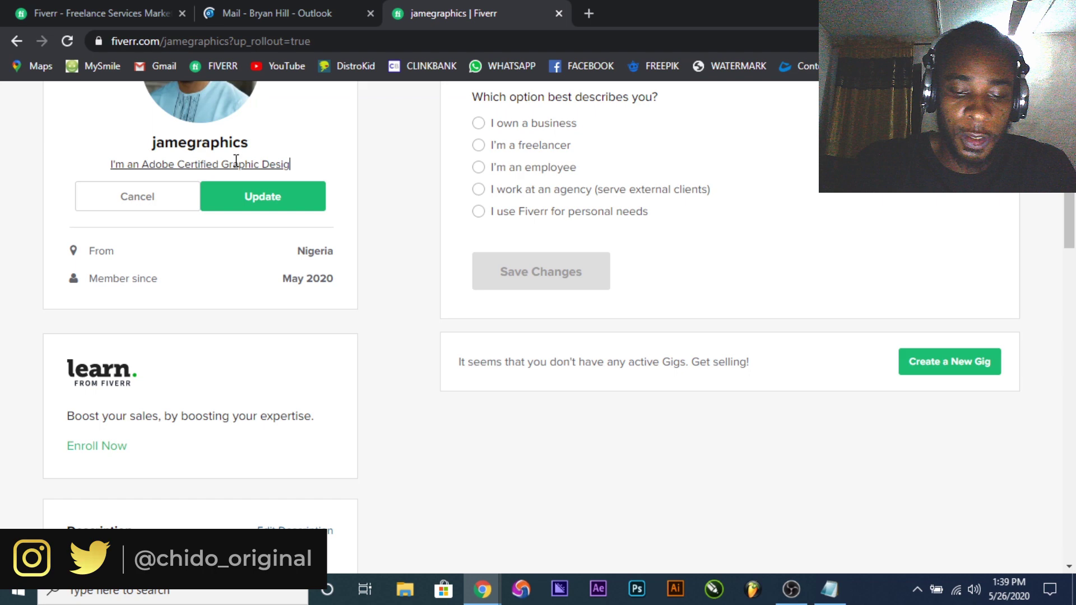
pyautogui.write('ner')
pyautogui.press('Return')
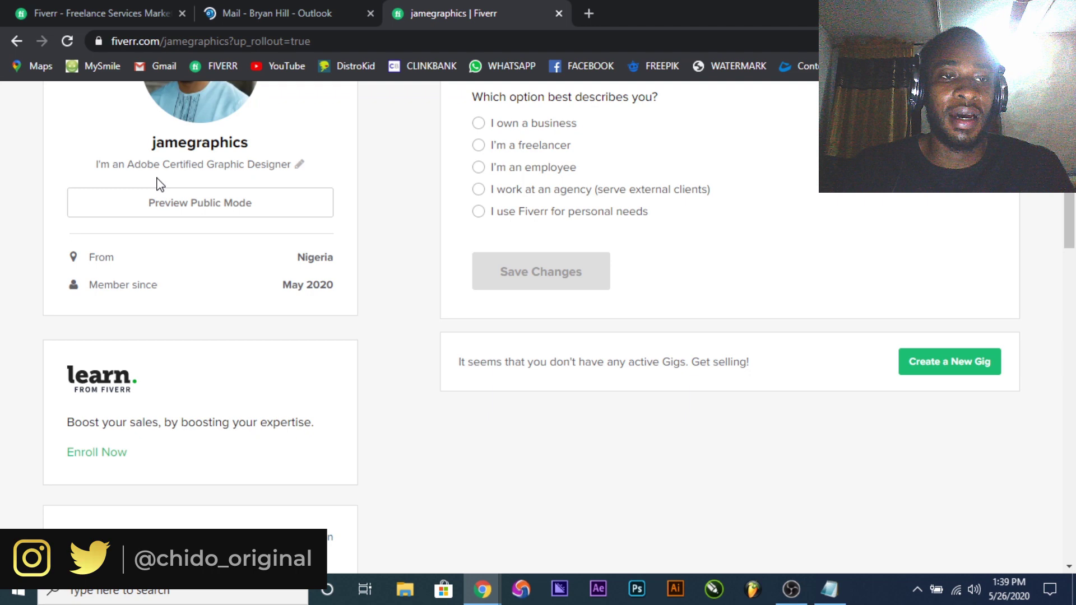
# - Scroll to the profile's Description section and choose Edit Description
pyautogui.scroll(3, 160, 184)
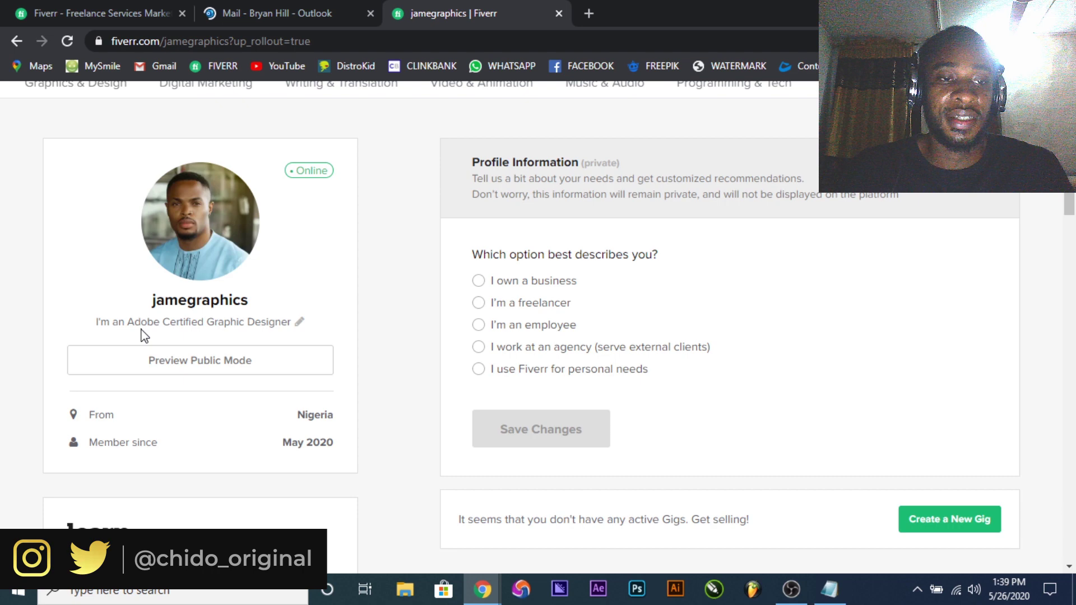
pyautogui.scroll(-5, 204, 315)
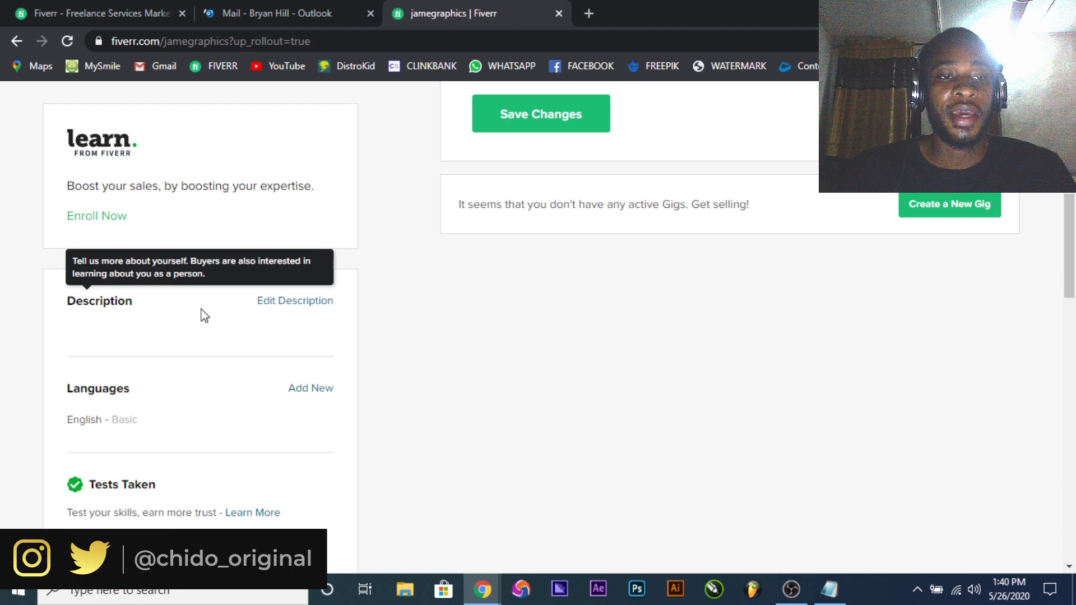
pyautogui.click(295, 301)
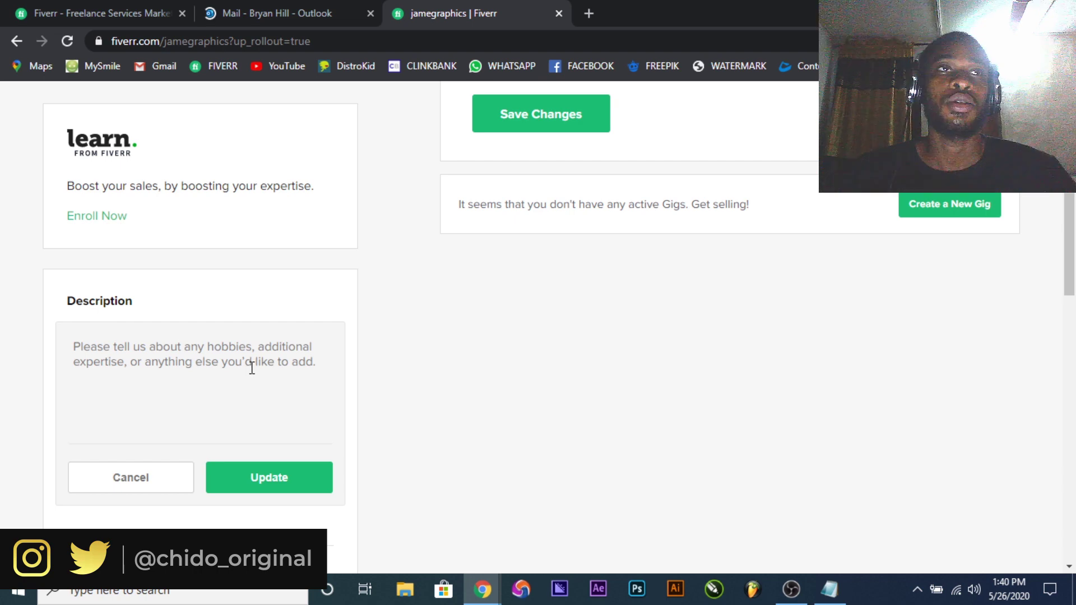
# - Type 'I'm an Adobe certified Graphic Designer, I design design professional logos', then insert 'an Adobe' before 'logos'
pyautogui.click(252, 368)
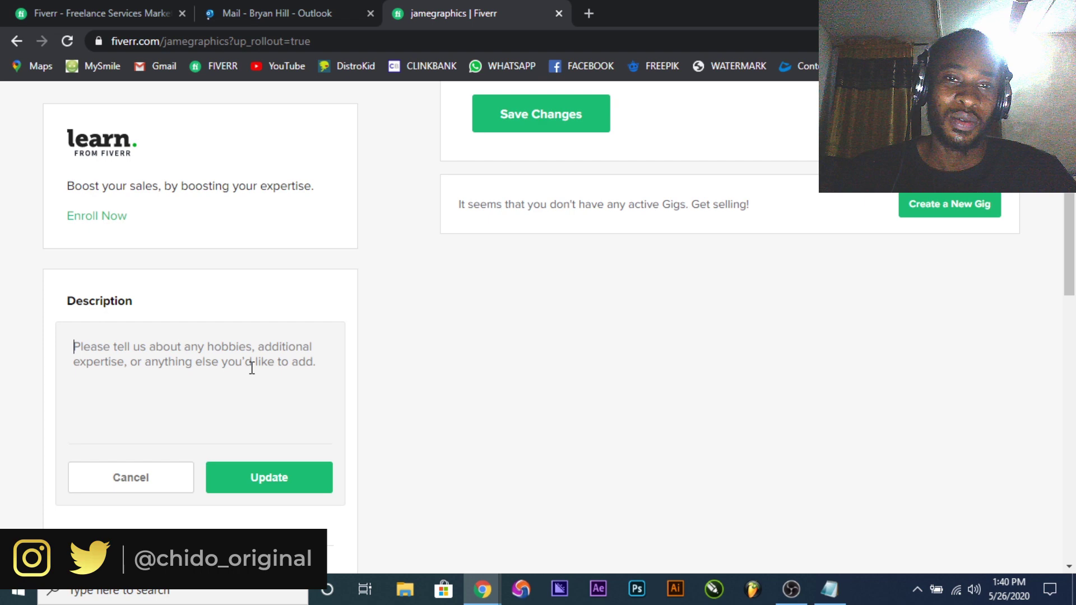
pyautogui.write("I'm an")
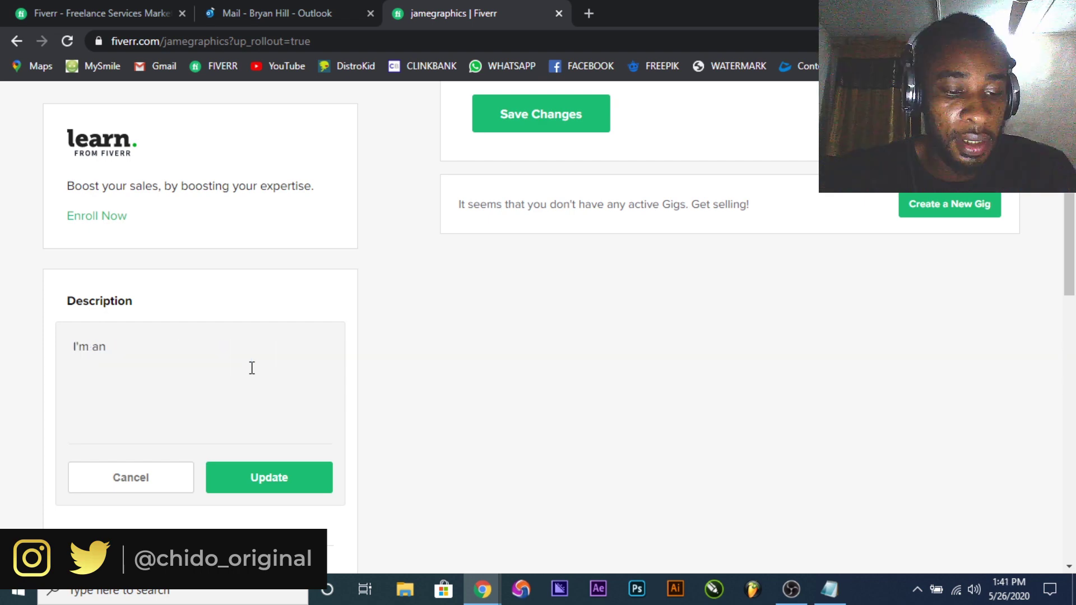
pyautogui.write(' Adobe')
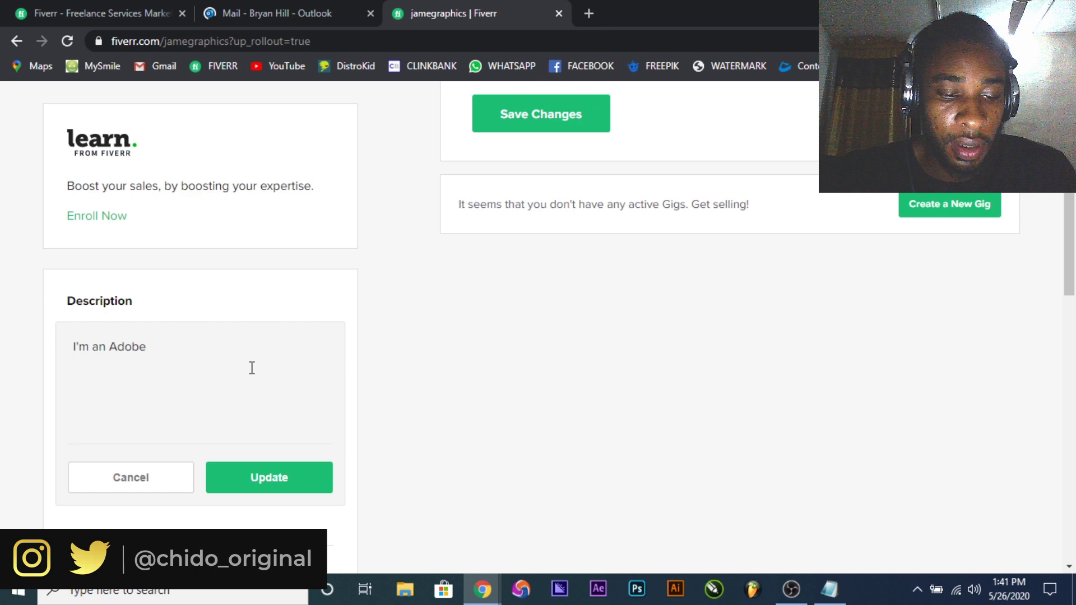
pyautogui.write('certified Graph')
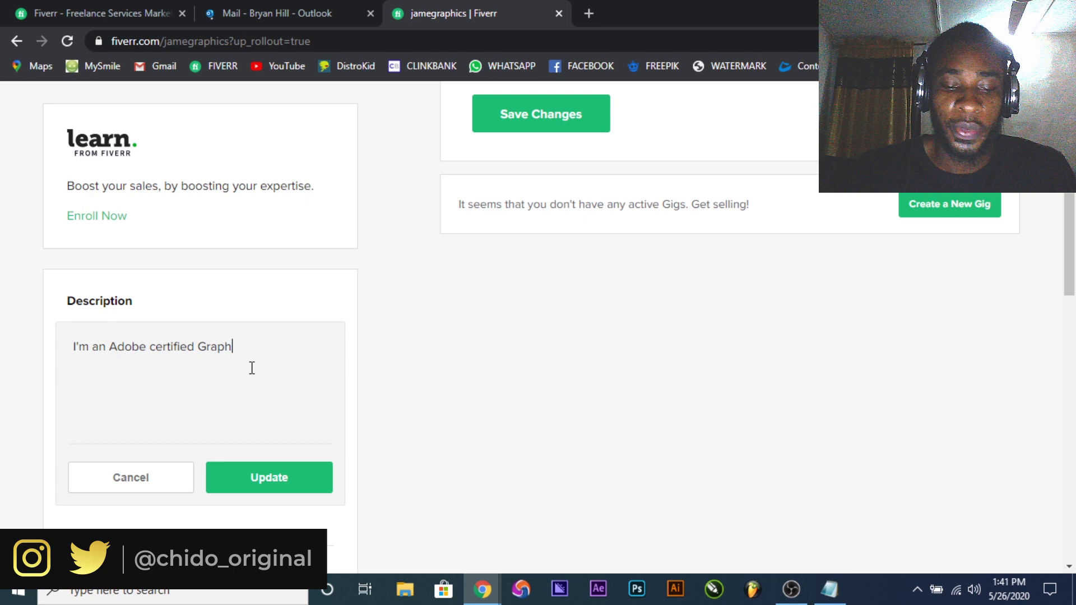
pyautogui.write('ic Designer, I design design professional ')
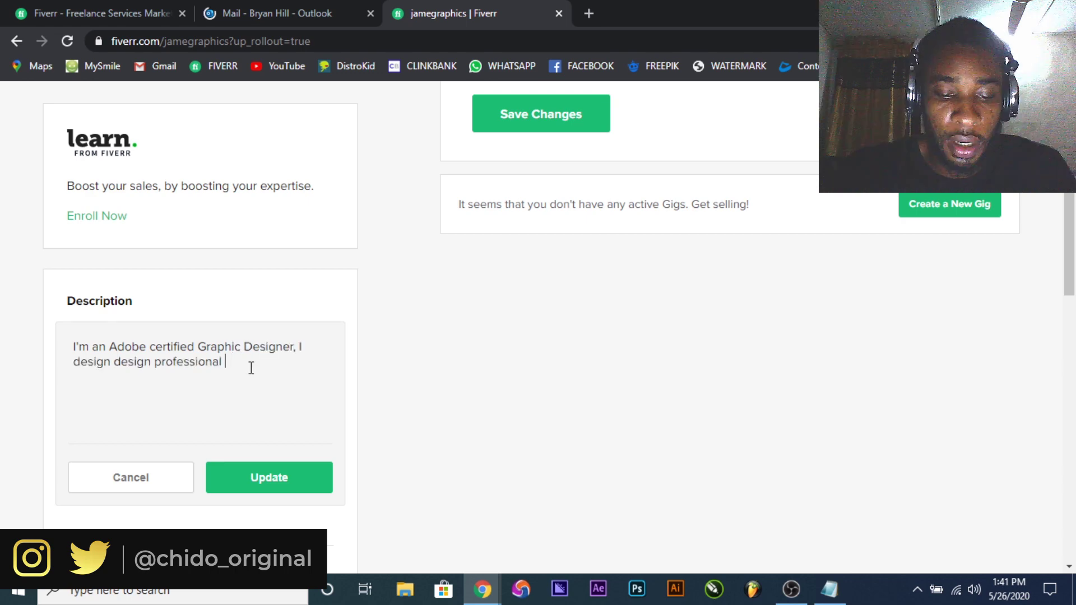
pyautogui.write('logos')
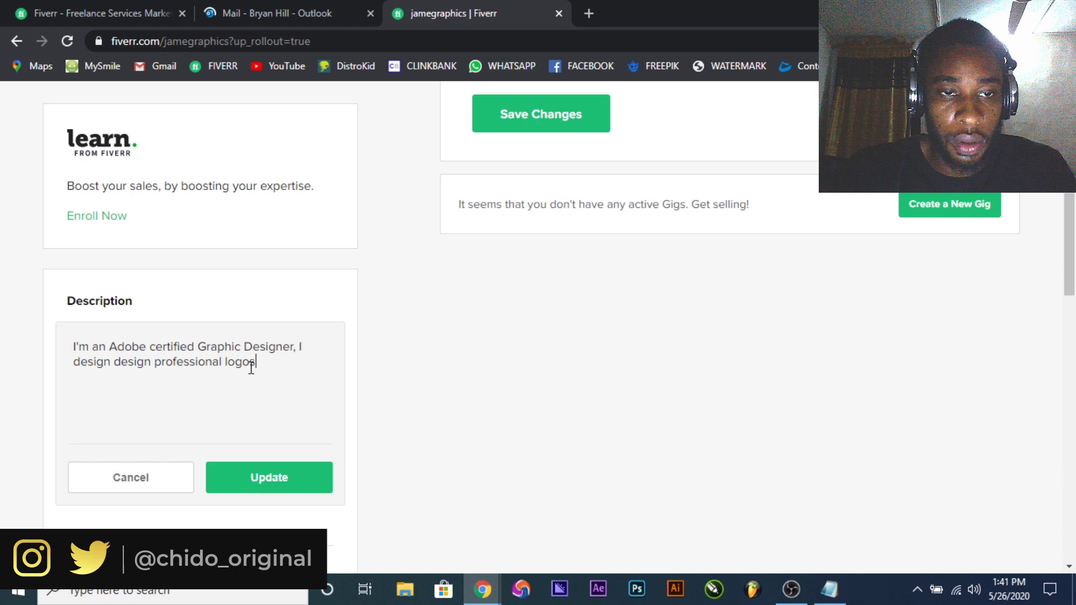
pyautogui.write(',')
pyautogui.click(225, 361)
pyautogui.write('an Adobe')
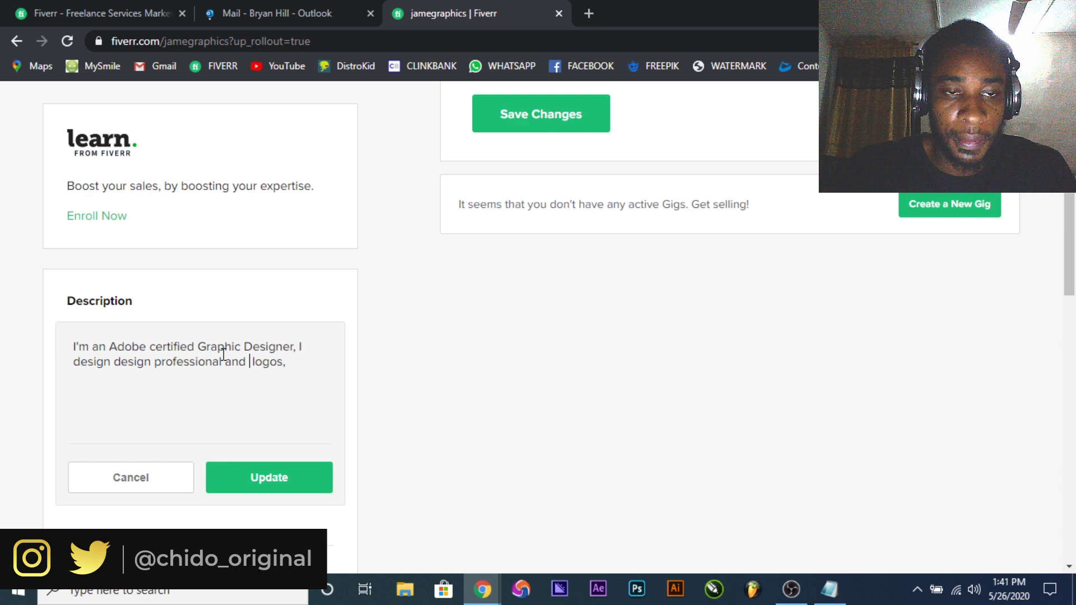
# - Add 'unique' before logos and mention designing banners for social media and websites
pyautogui.write('unique')
pyautogui.click(331, 364)
pyautogui.write('and I also design banner for social ')
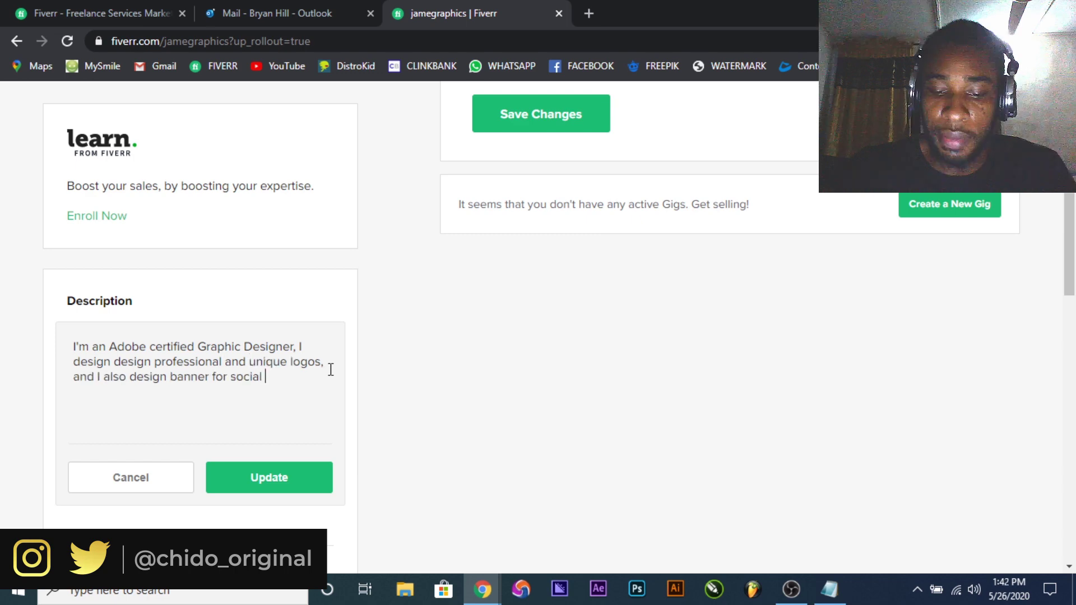
pyautogui.write('media ')
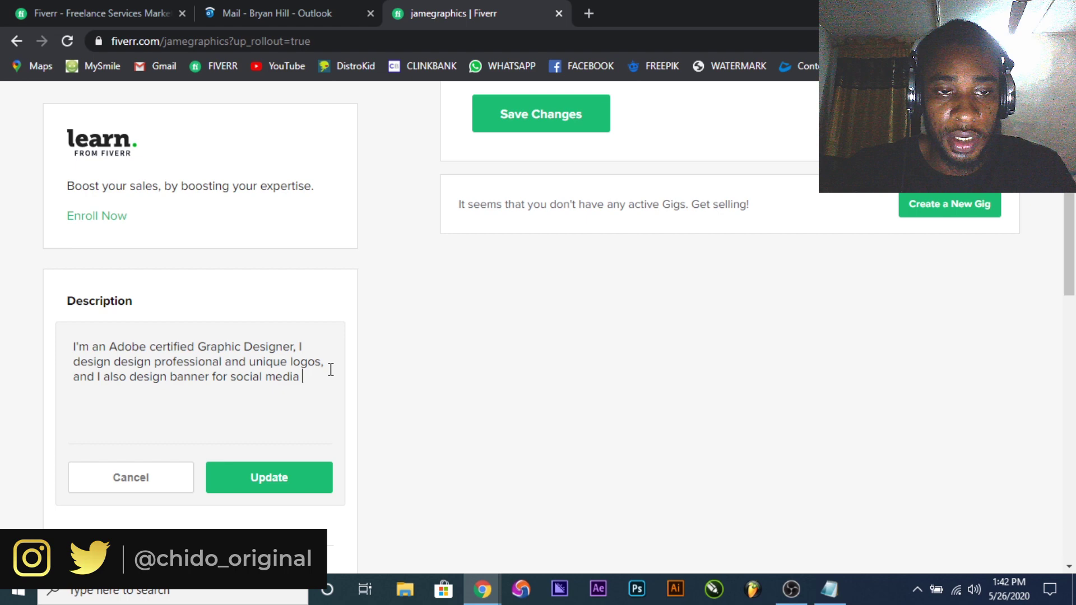
pyautogui.write('and website.')
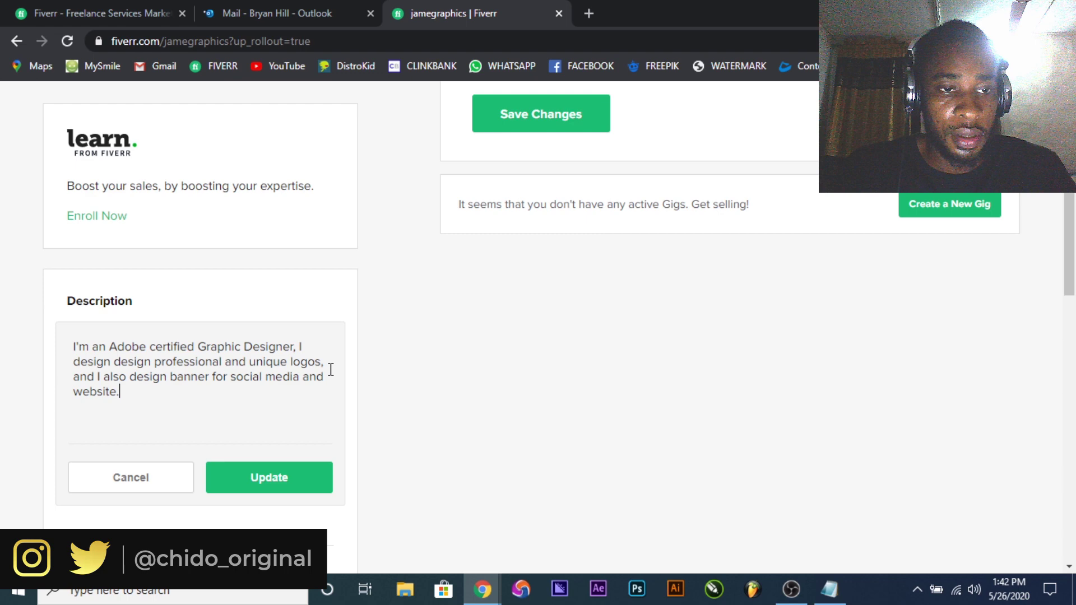
# - On a new line, add four years of graphic design experience and enough certification to get jobs done
pyautogui.press('Return')
pyautogui.write('I have beeen graphic design')
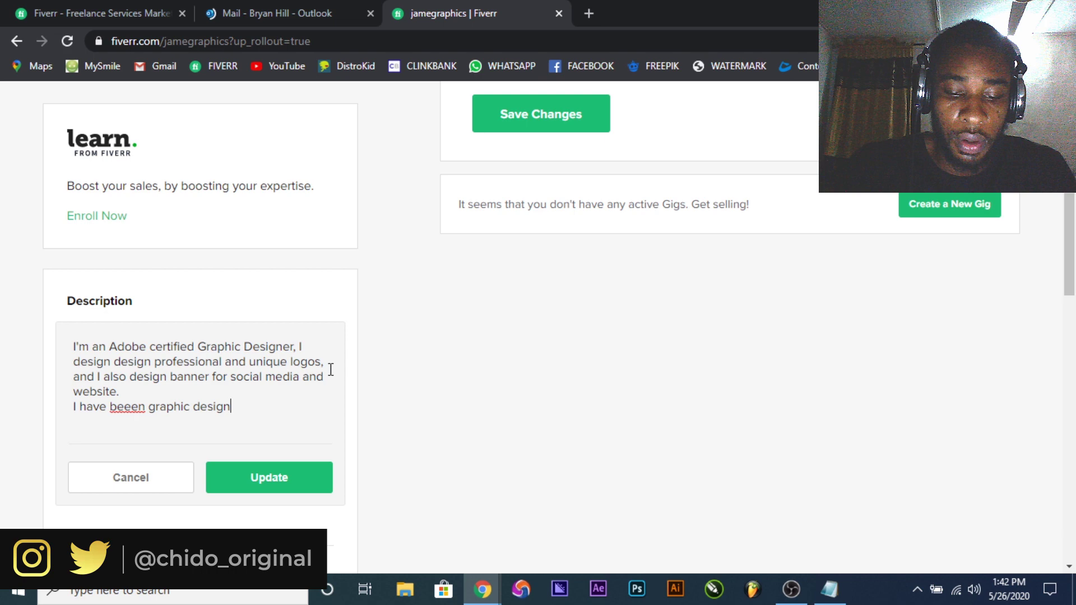
pyautogui.write(' for ')
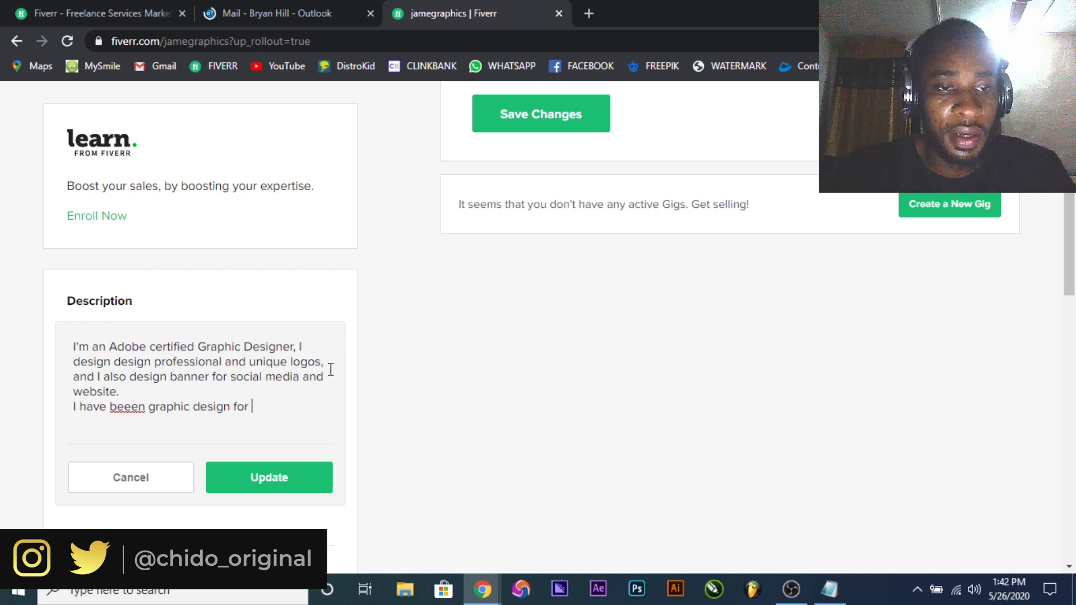
pyautogui.write('4 years')
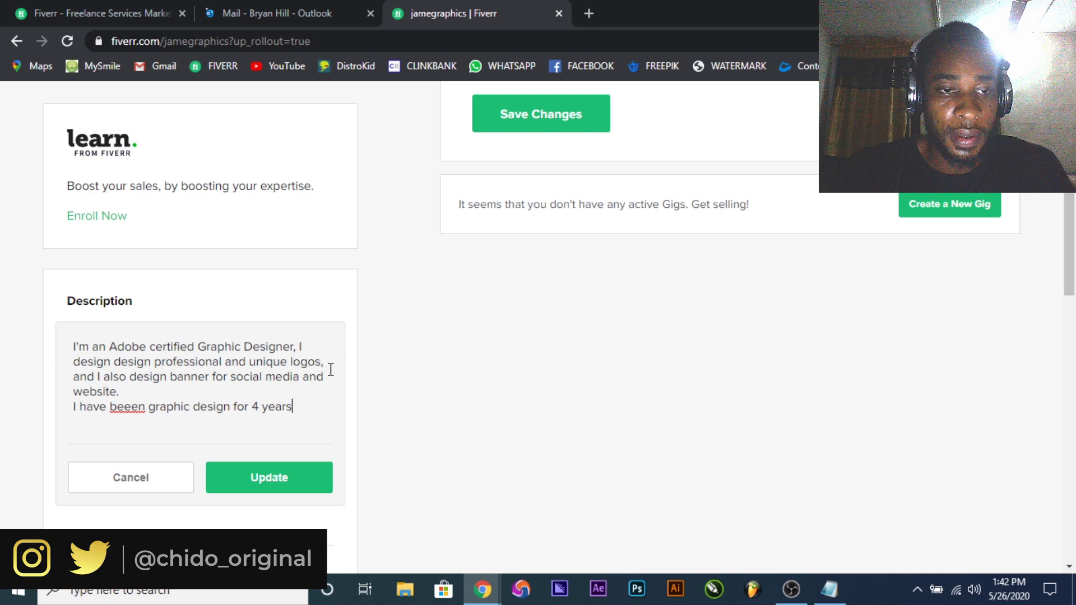
pyautogui.write(', I have ')
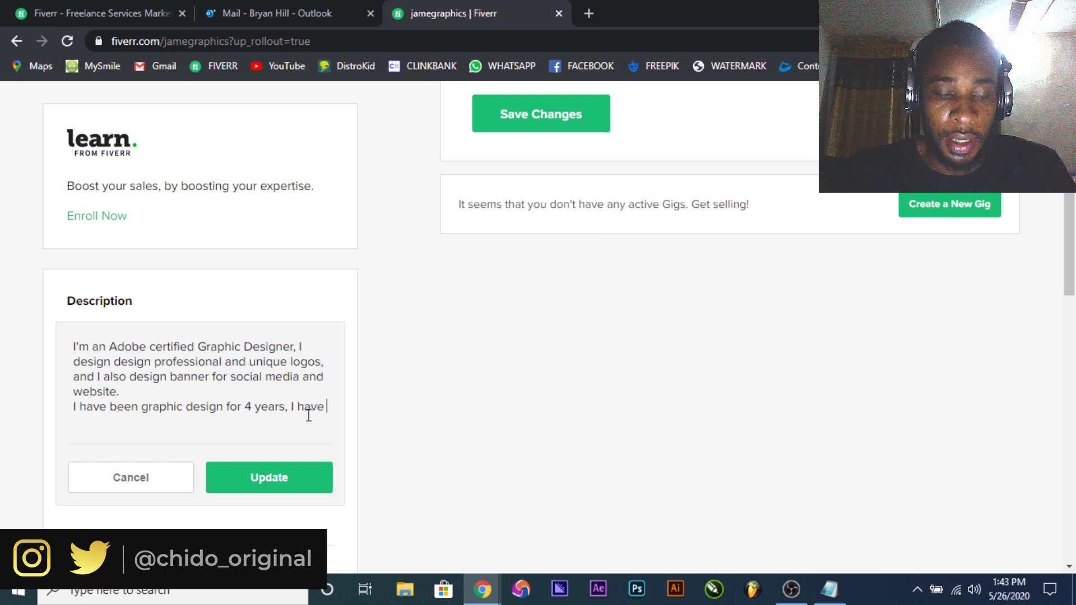
pyautogui.write('enough')
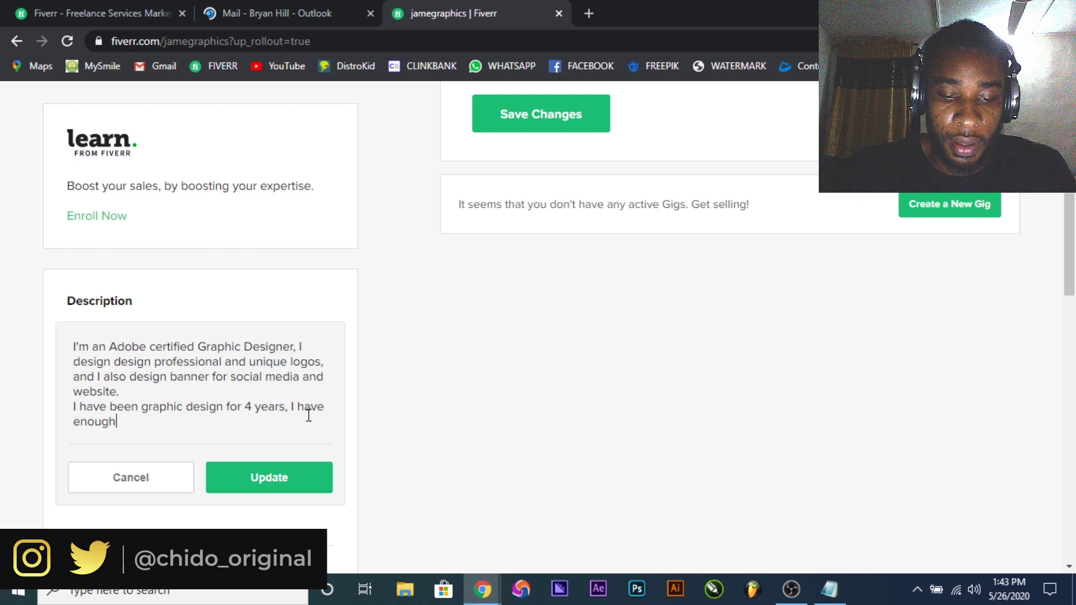
pyautogui.write(' certifica')
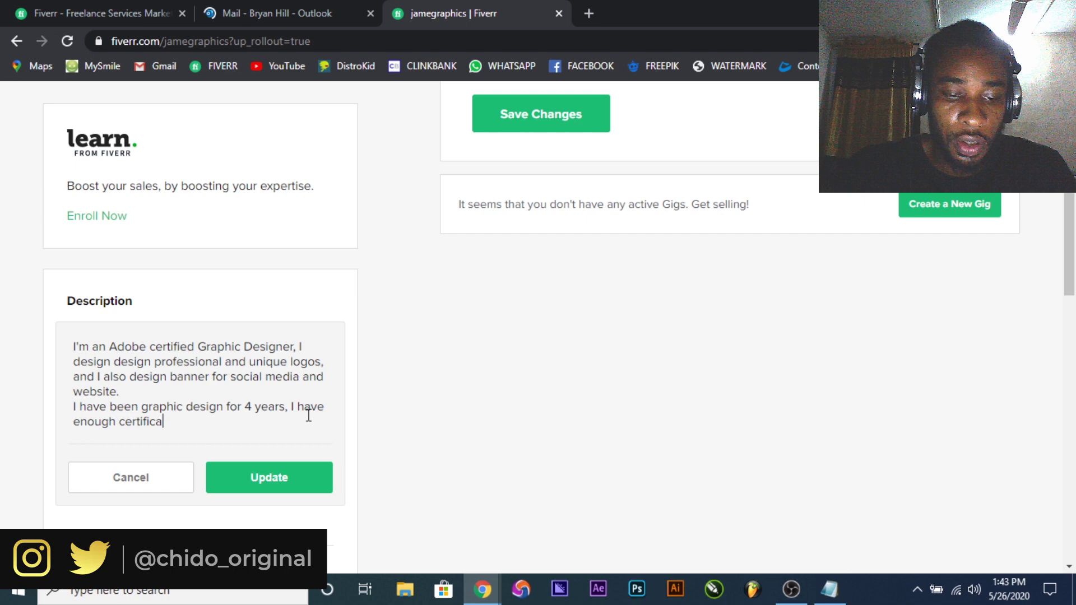
pyautogui.write('tion and experience to get your ')
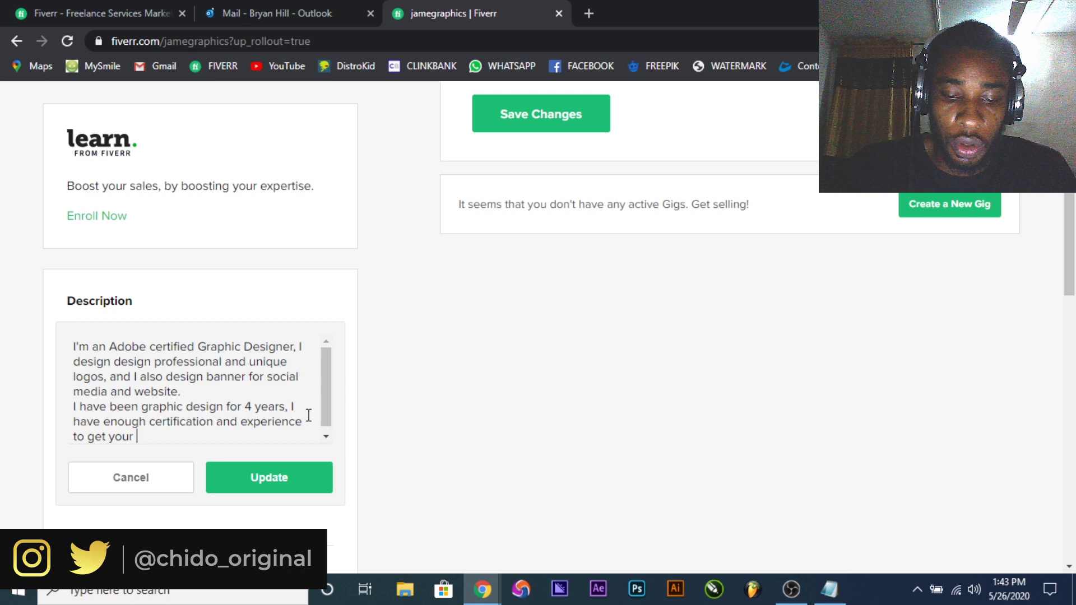
pyautogui.write('job ')
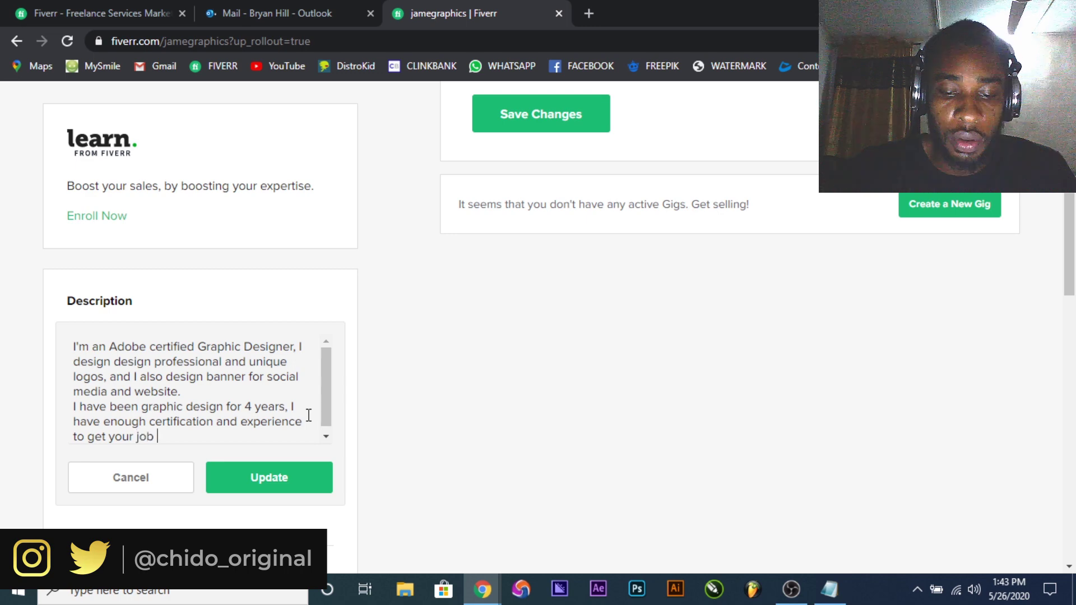
pyautogui.write('done.')
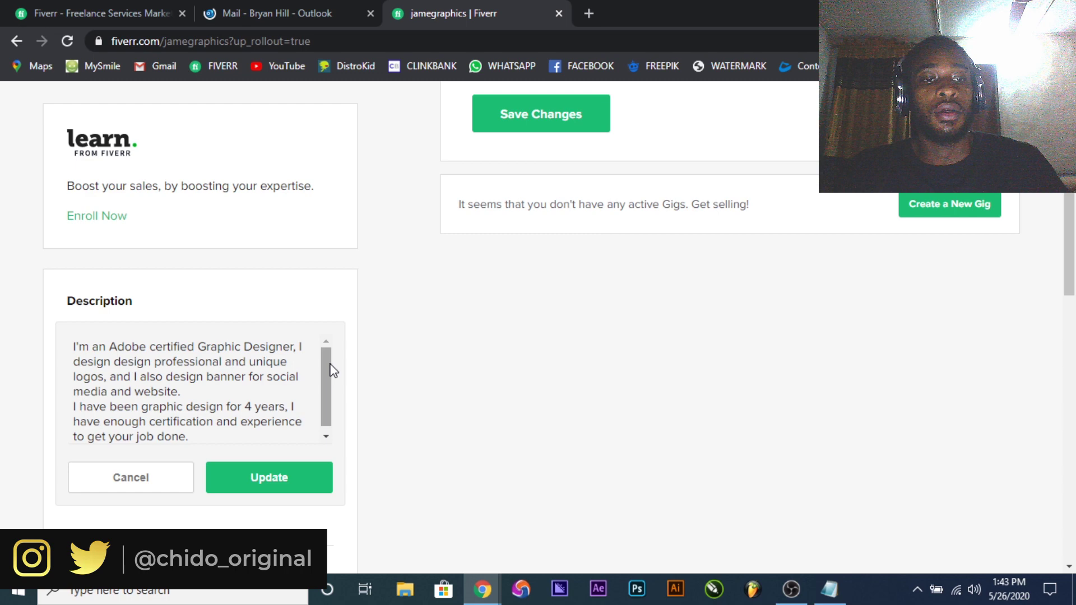
# - Scroll through Languages, Tests Taken and Linked Accounts, then back up to the saved description
pyautogui.scroll(-5, 332, 371)
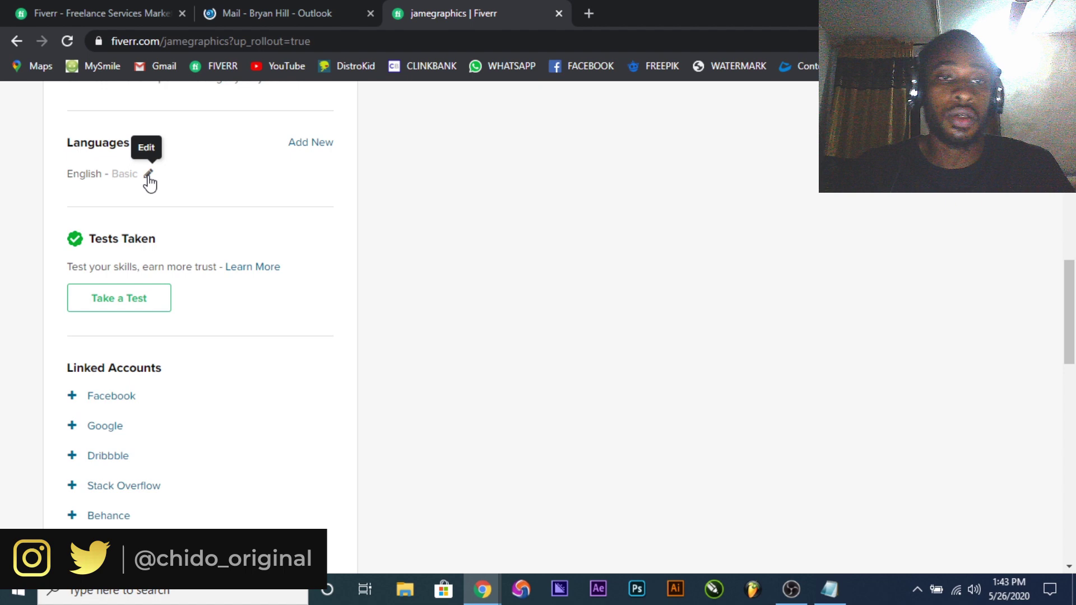
pyautogui.scroll(-2, 123, 230)
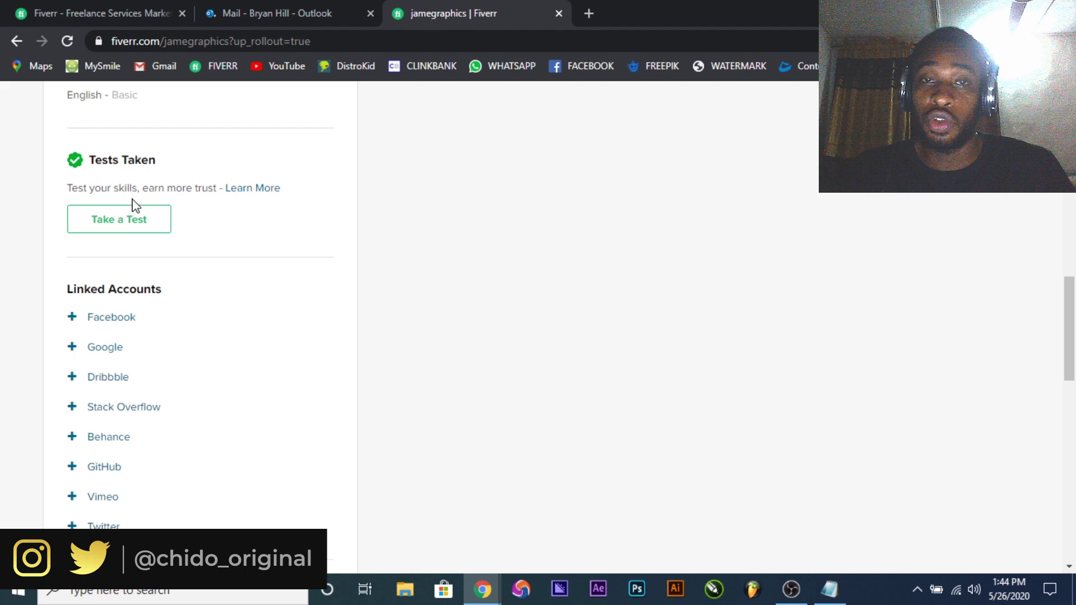
pyautogui.scroll(-1, 215, 192)
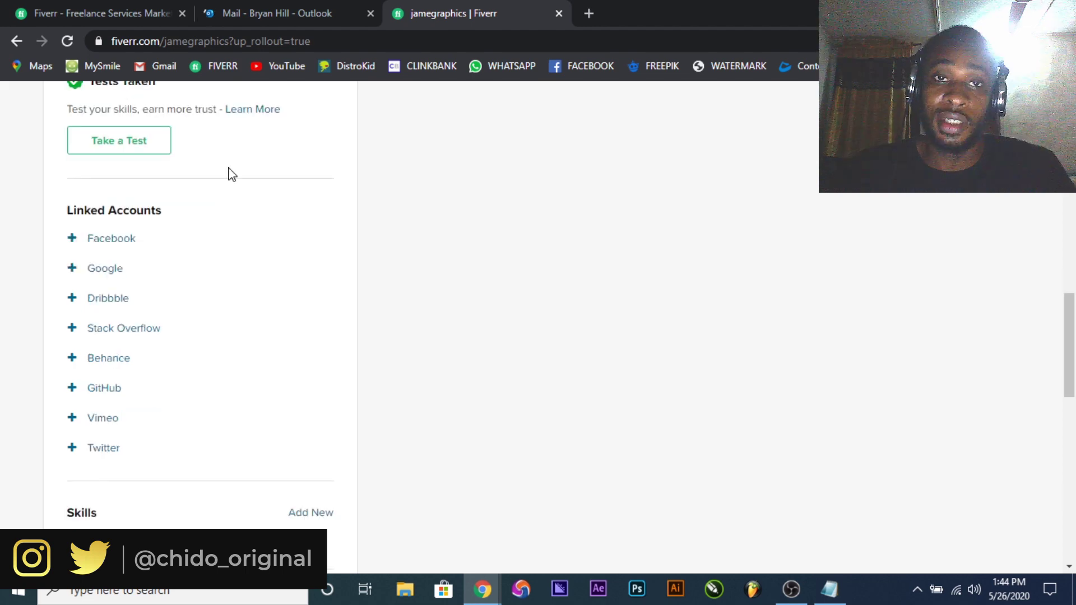
pyautogui.scroll(6, 233, 175)
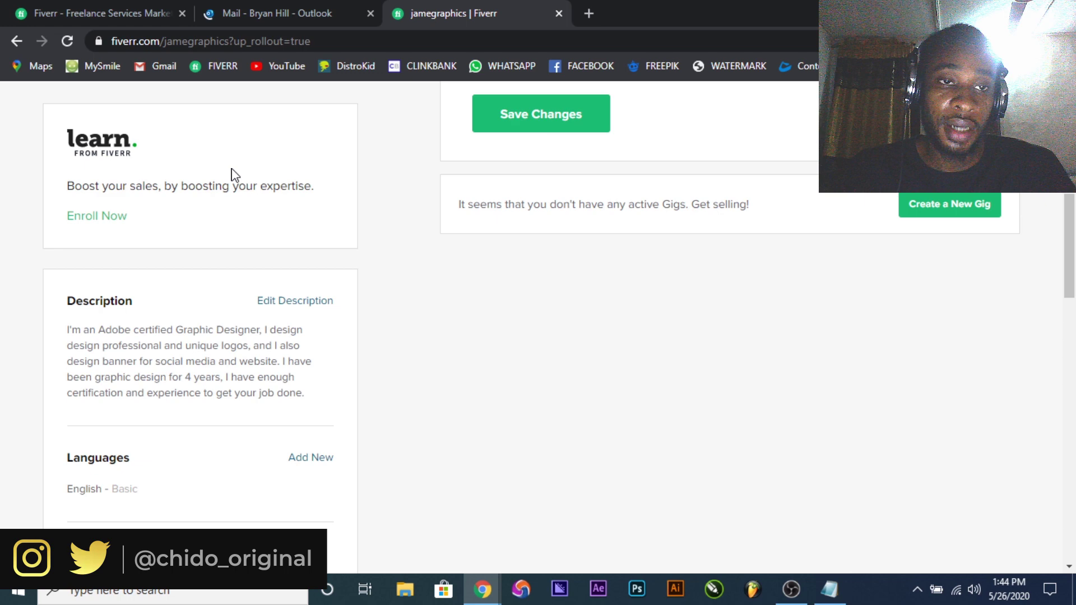
pyautogui.scroll(-6, 112, 369)
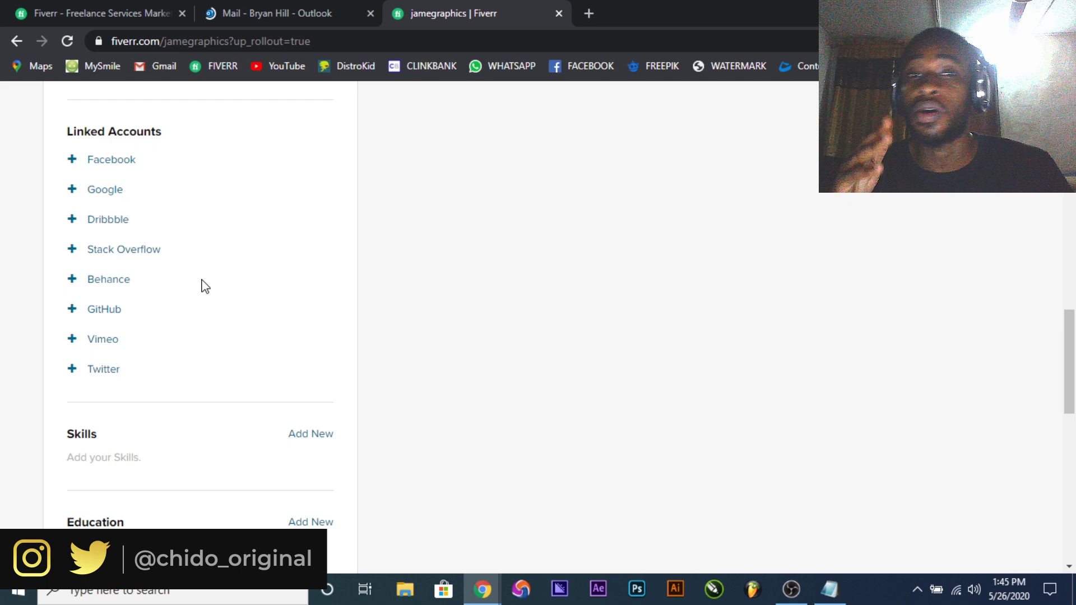
# - Add Logodesign and Web Banner as profile skills
pyautogui.click(311, 434)
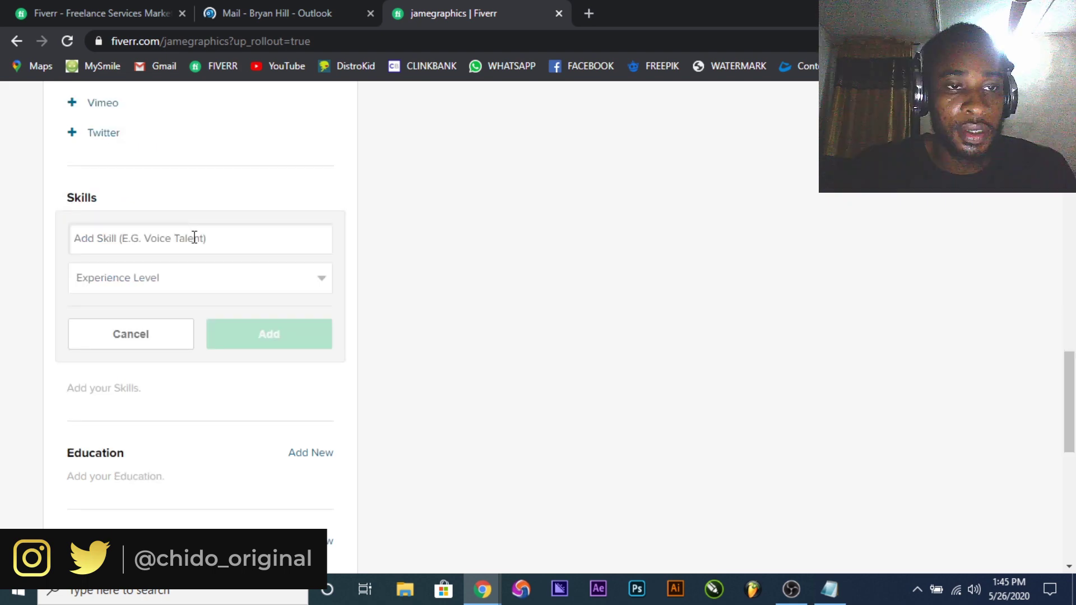
pyautogui.click(194, 237)
pyautogui.write('Logo')
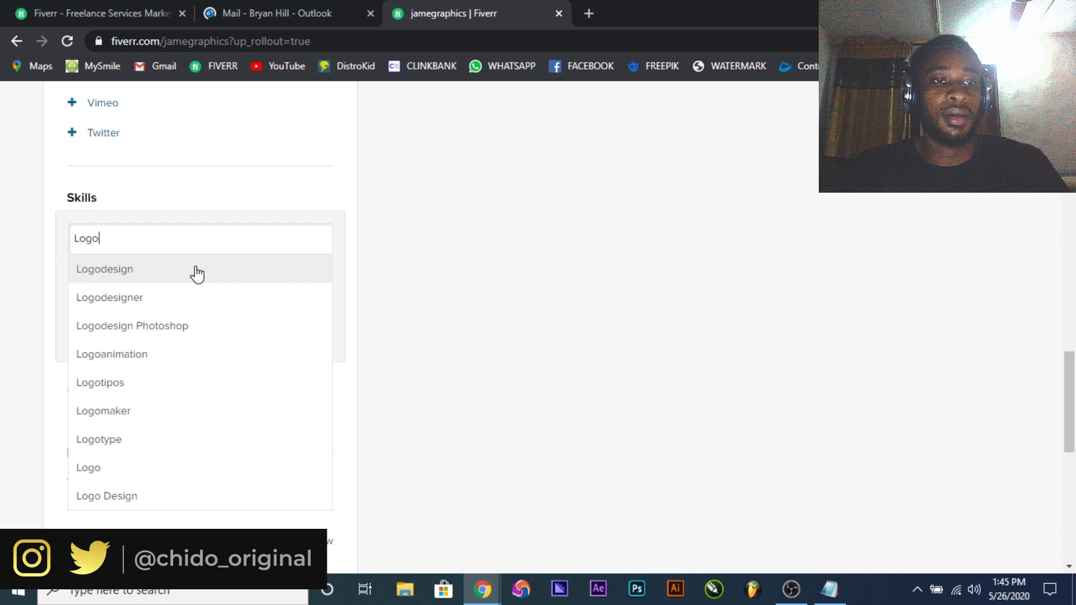
pyautogui.click(198, 274)
pyautogui.write('Ba')
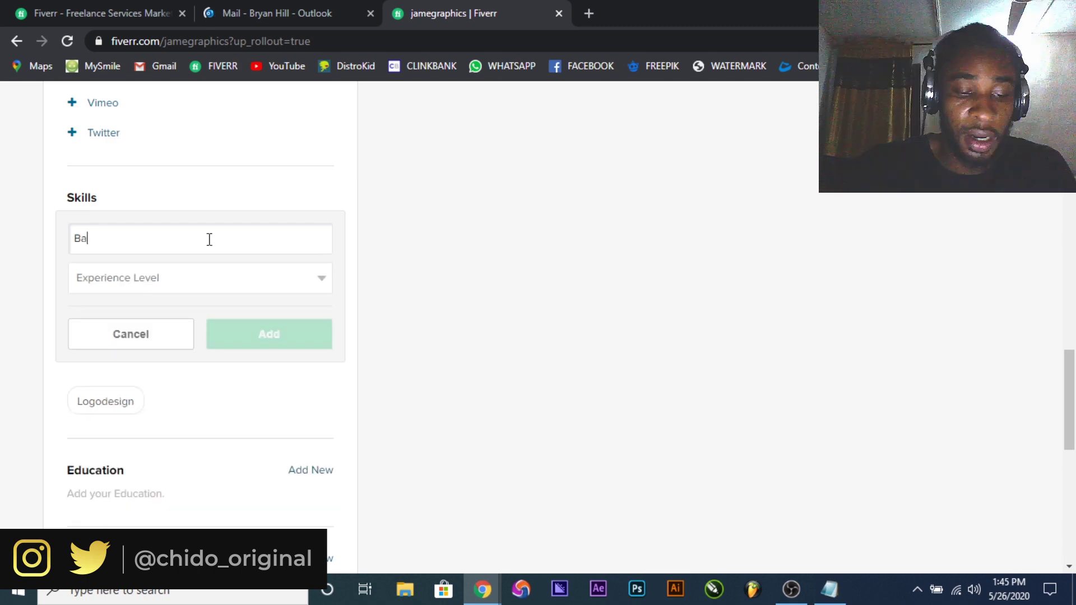
pyautogui.write('nner')
pyautogui.click(149, 267)
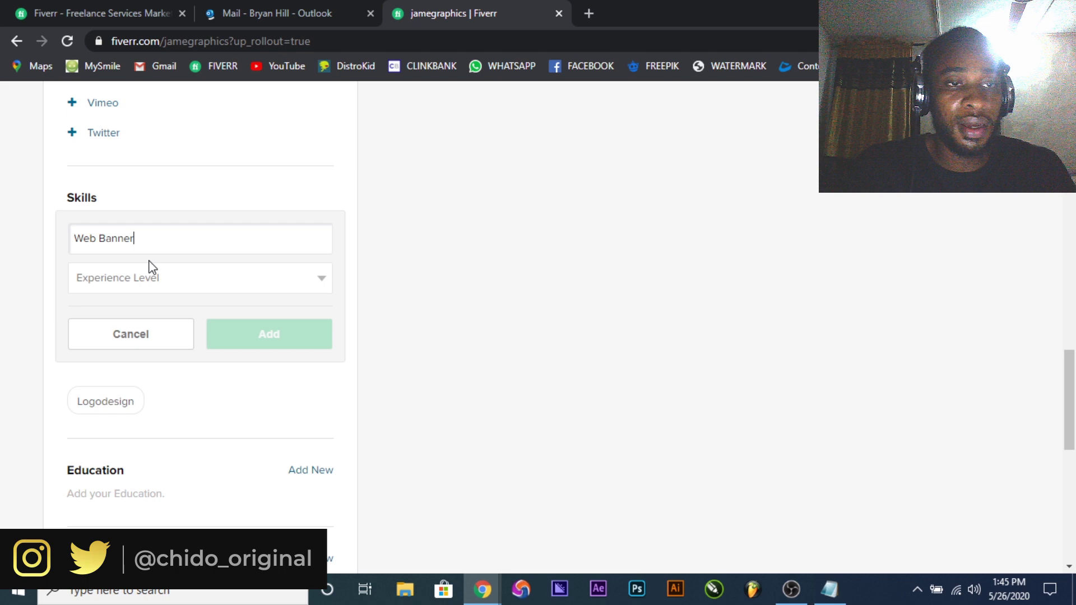
pyautogui.press('Return')
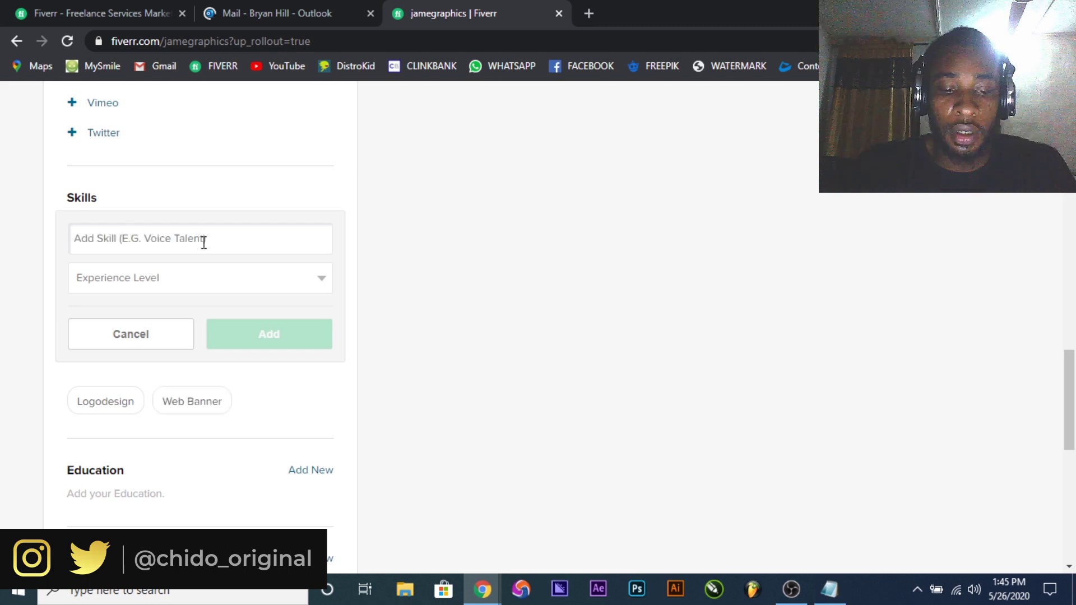
# - Add Social Media Content Creation as a skill
pyautogui.write('Social')
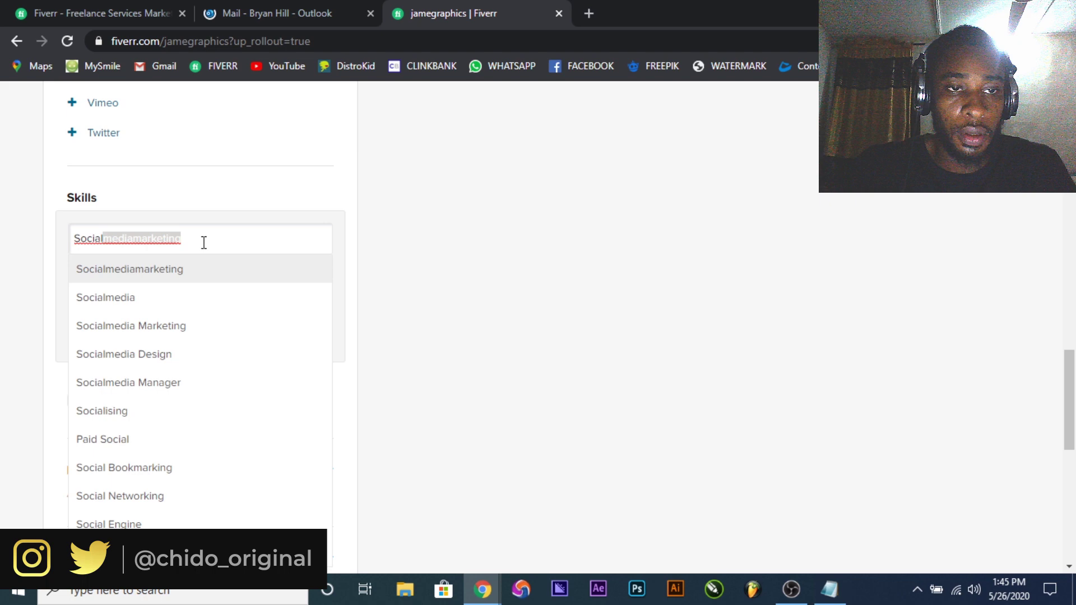
pyautogui.write('Media C')
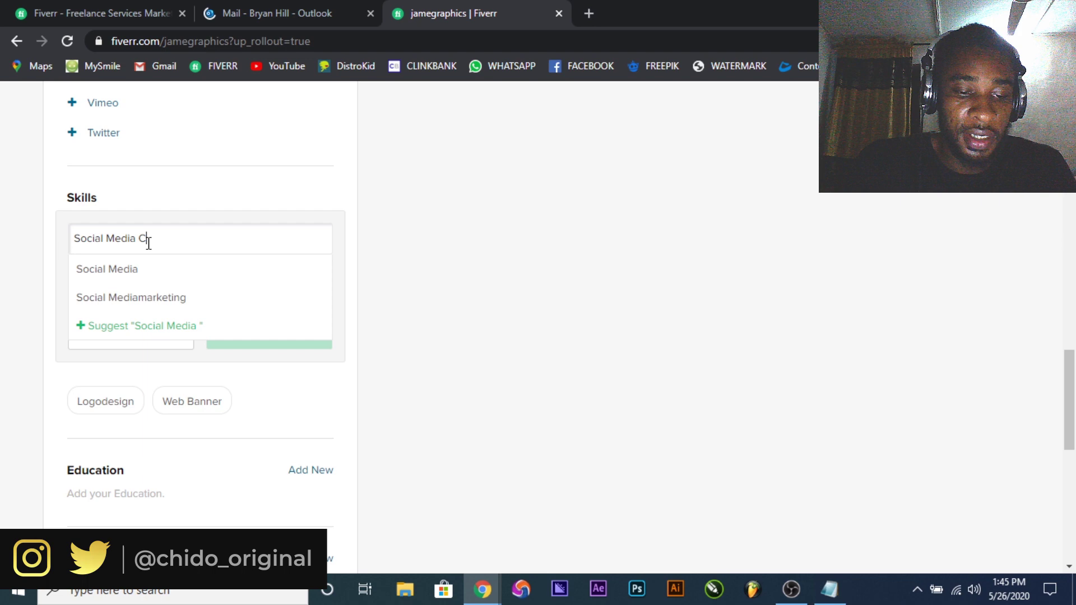
pyautogui.press('BackSpace')
pyautogui.write('Co')
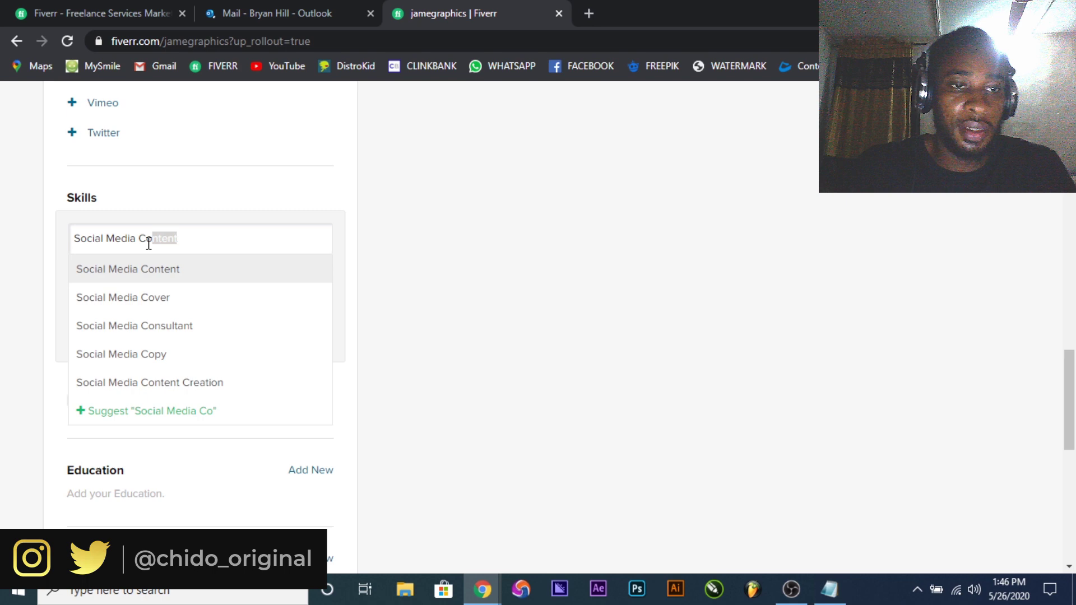
pyautogui.click(149, 382)
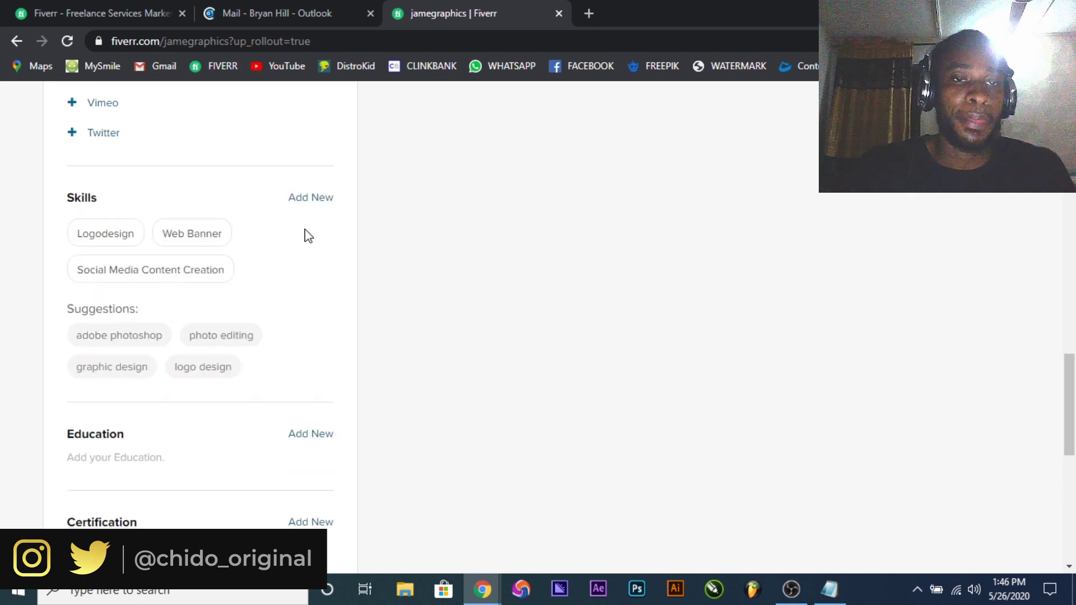
# - Add Photoshop Editing as a new skill, dismissing the promo popup
pyautogui.click(310, 197)
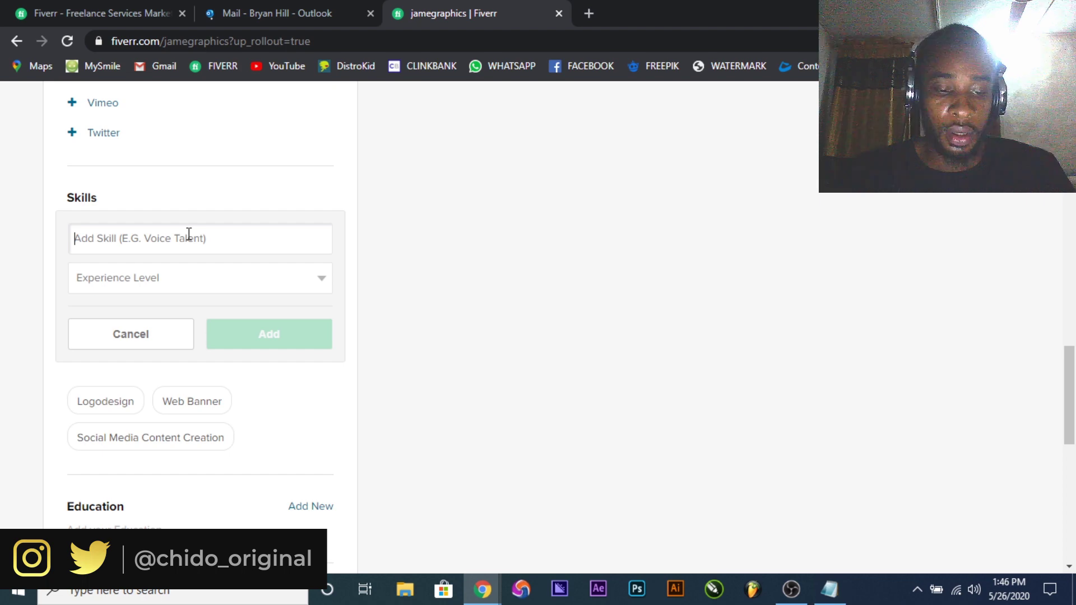
pyautogui.write('Photoshop')
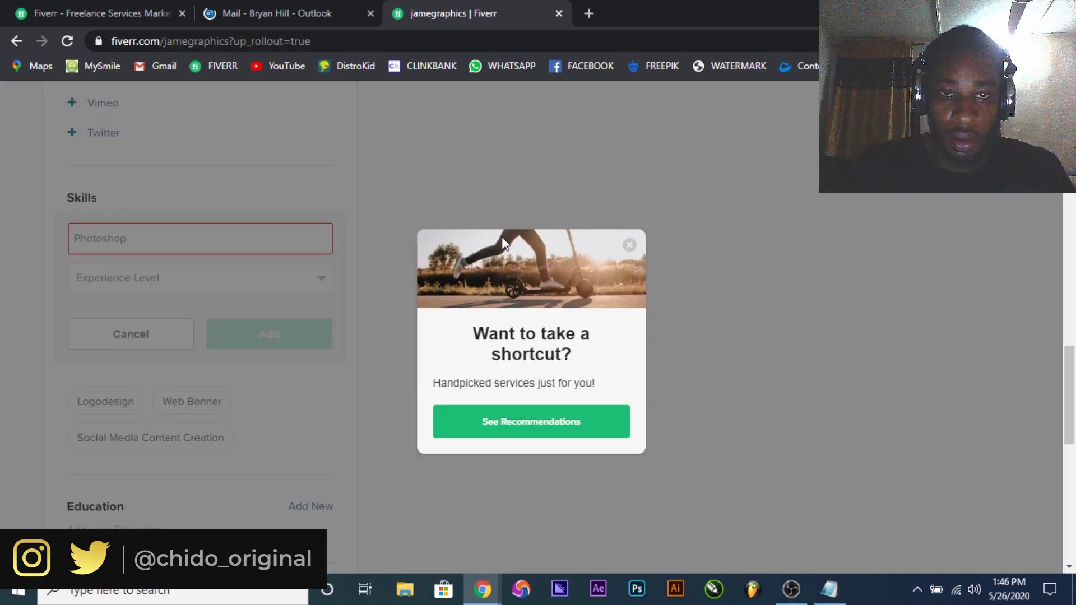
pyautogui.click(142, 233)
pyautogui.click(144, 234)
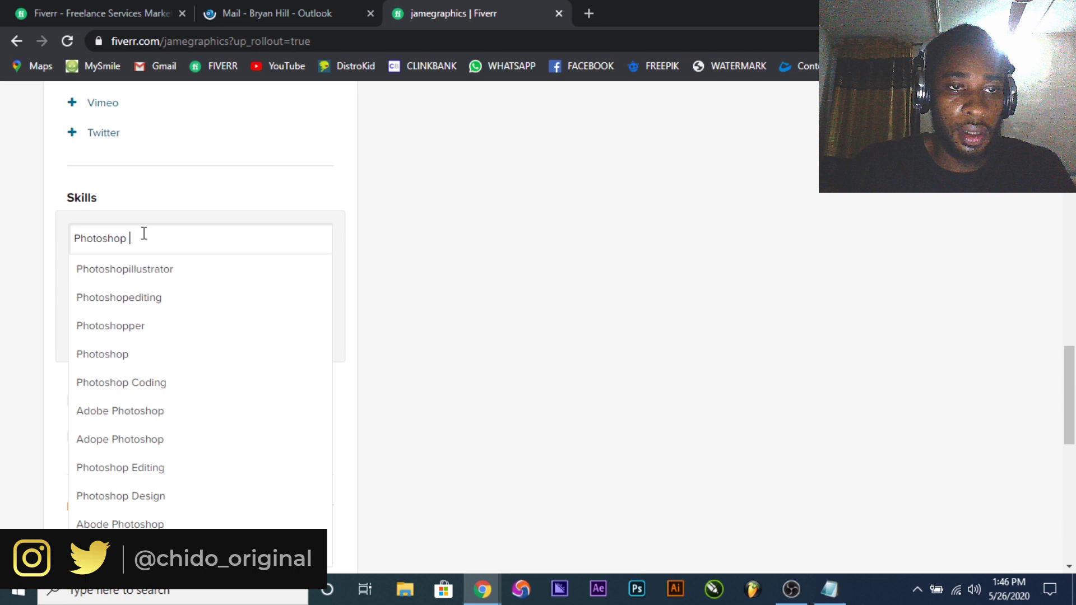
pyautogui.write('Edit')
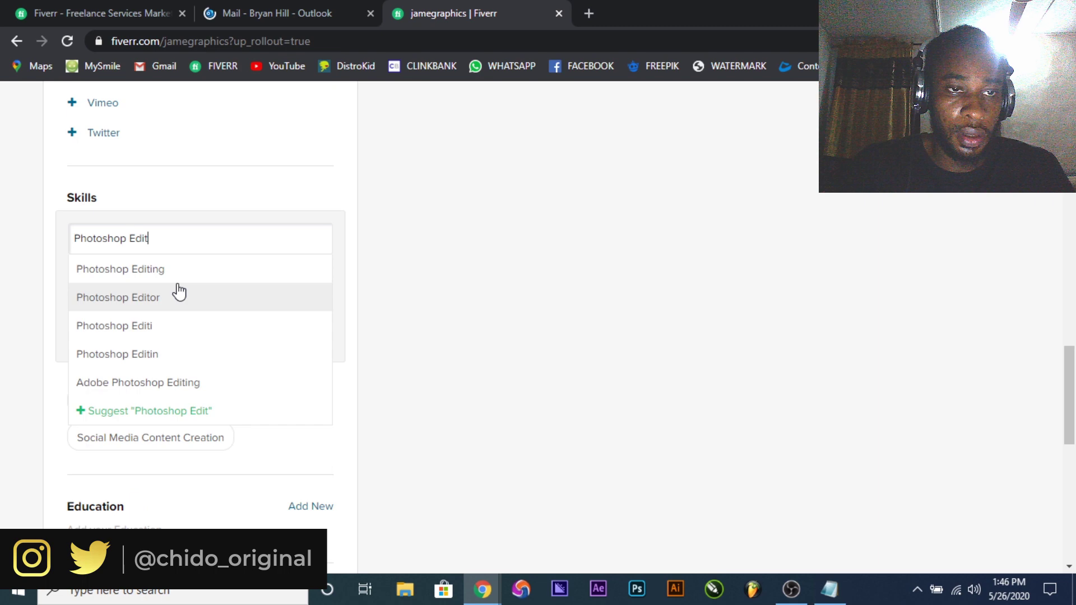
pyautogui.press('Return')
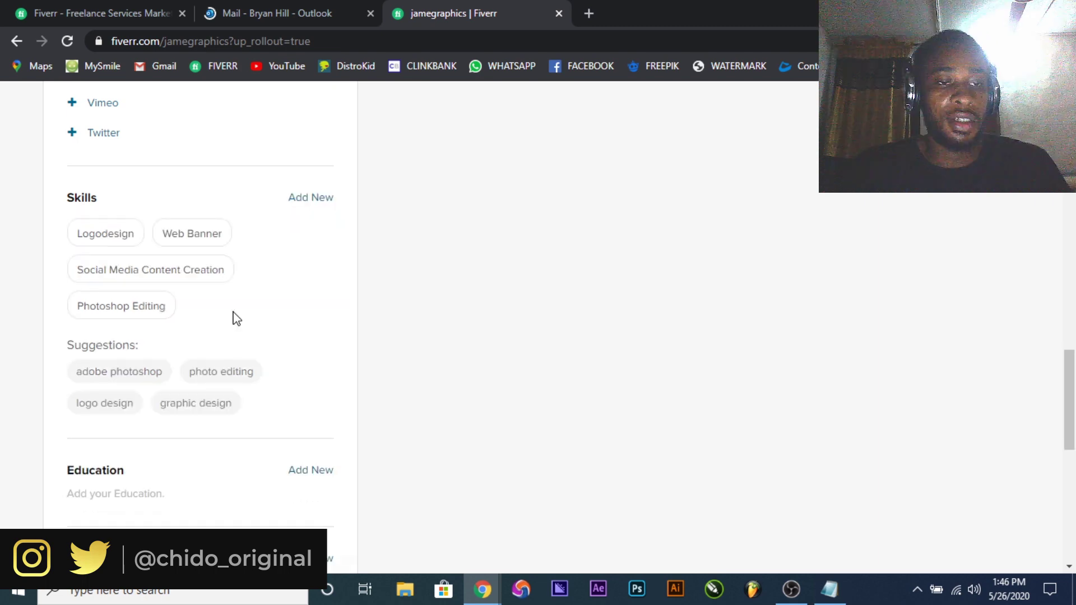
# - Add the suggested adobe photoshop skill and Logo Design
pyautogui.scroll(-3, 236, 318)
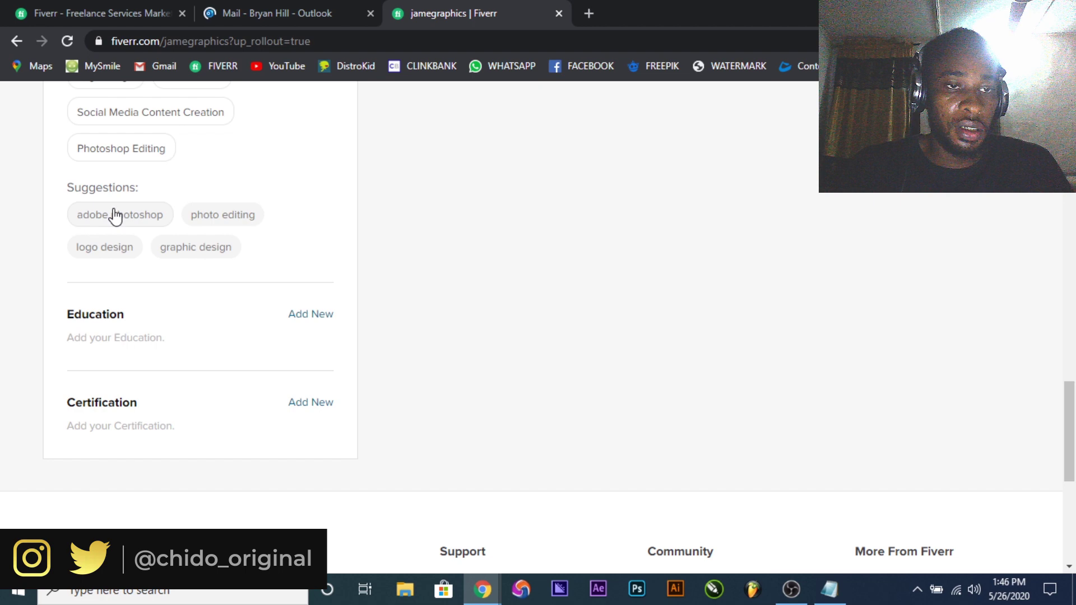
pyautogui.click(115, 216)
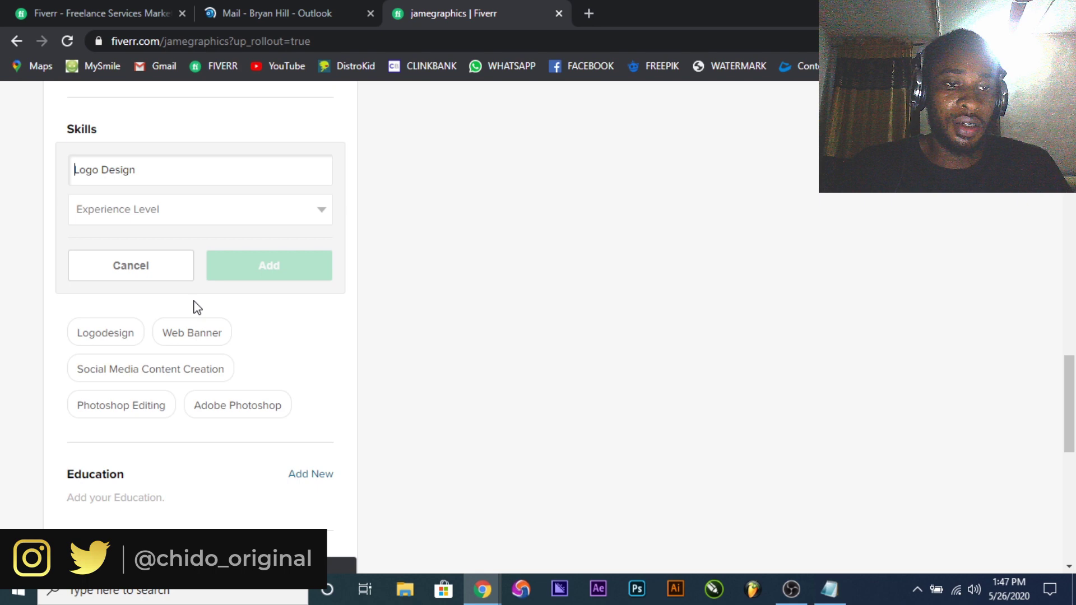
pyautogui.press('Return')
pyautogui.scroll(-3, 197, 307)
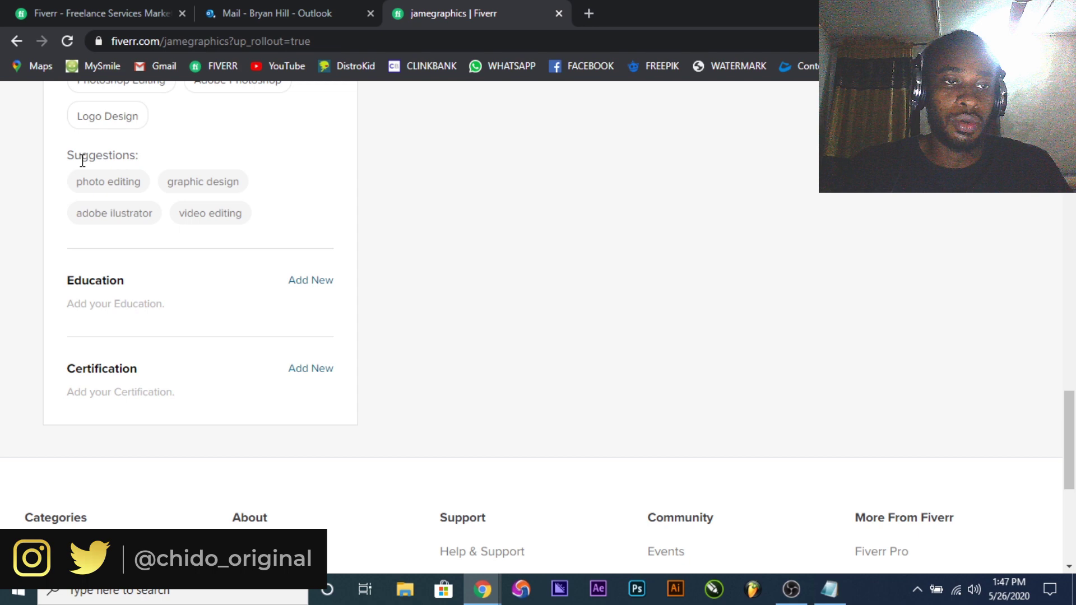
pyautogui.scroll(-1, 250, 267)
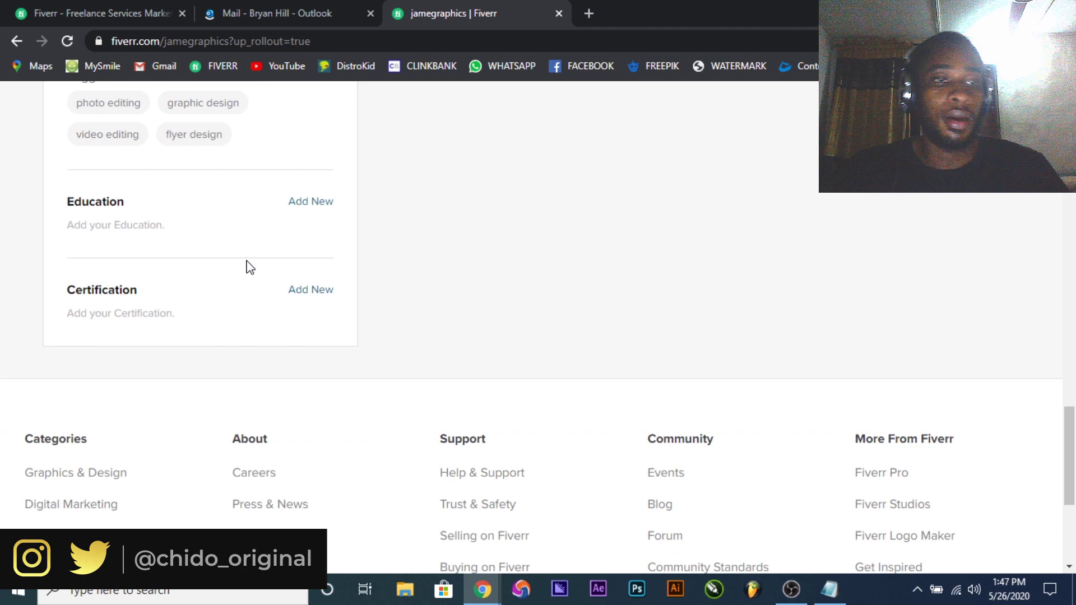
# - Start an education entry at Federal University of Technology, Owerri, Nigeria
pyautogui.click(310, 201)
pyautogui.click(267, 247)
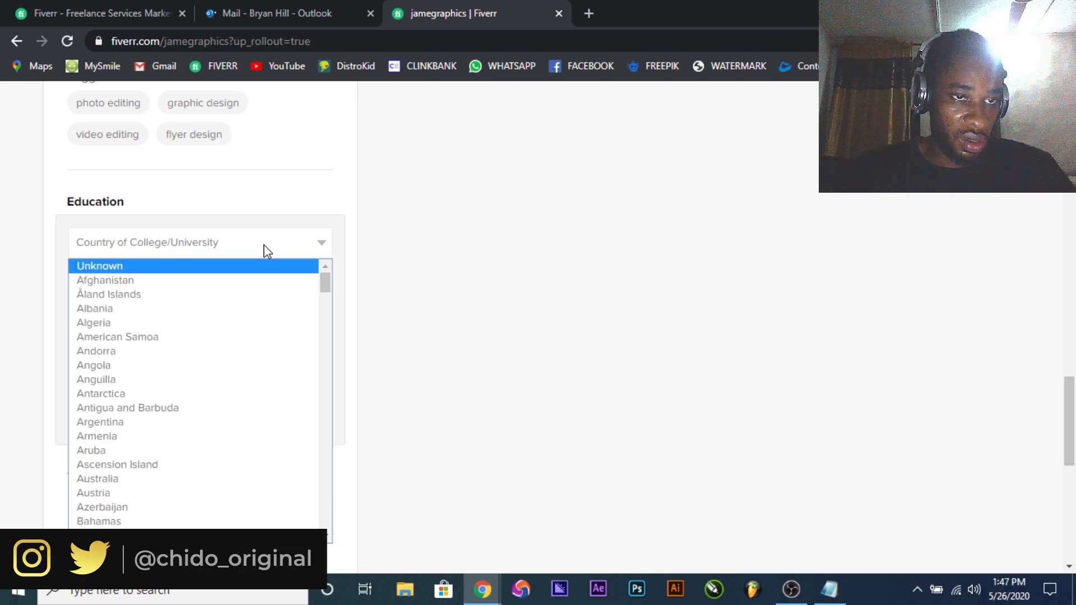
pyautogui.moveTo(325, 289); pyautogui.dragTo(323, 351)
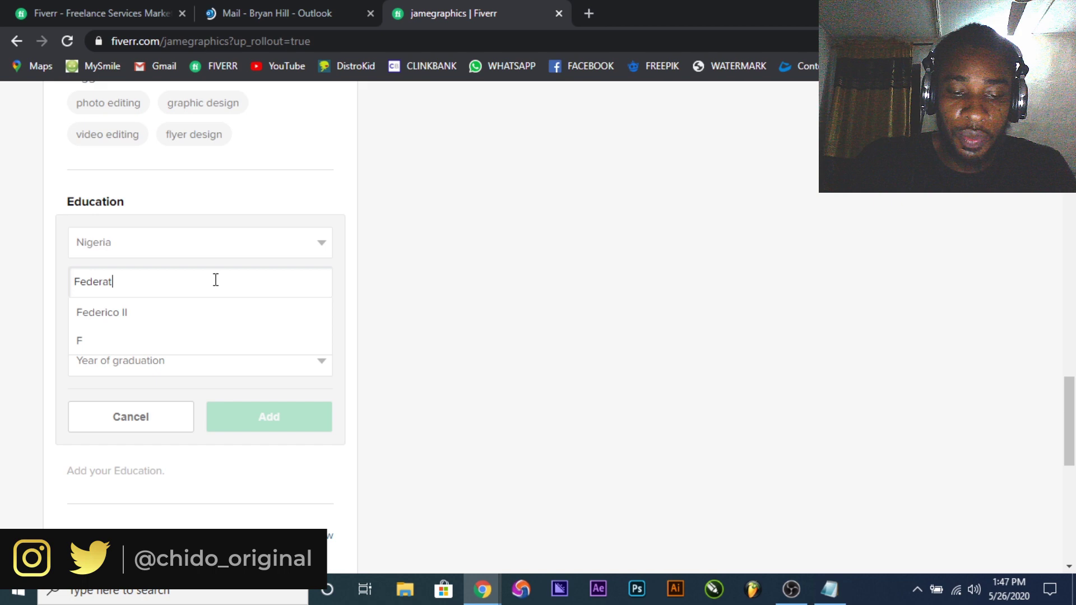
pyautogui.press('BackSpace')
pyautogui.write('l University ')
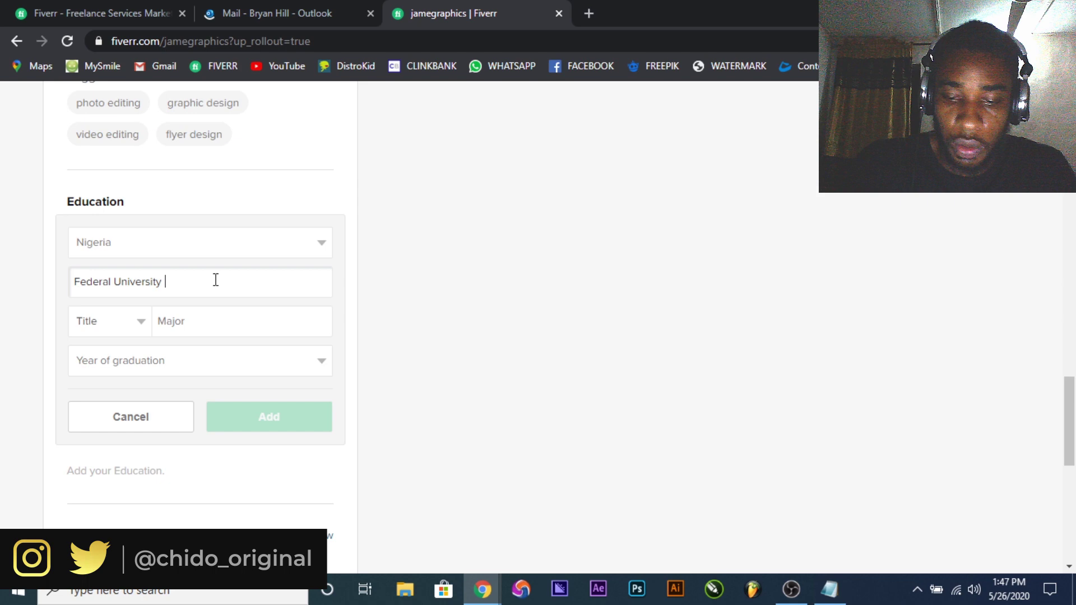
pyautogui.write('Of')
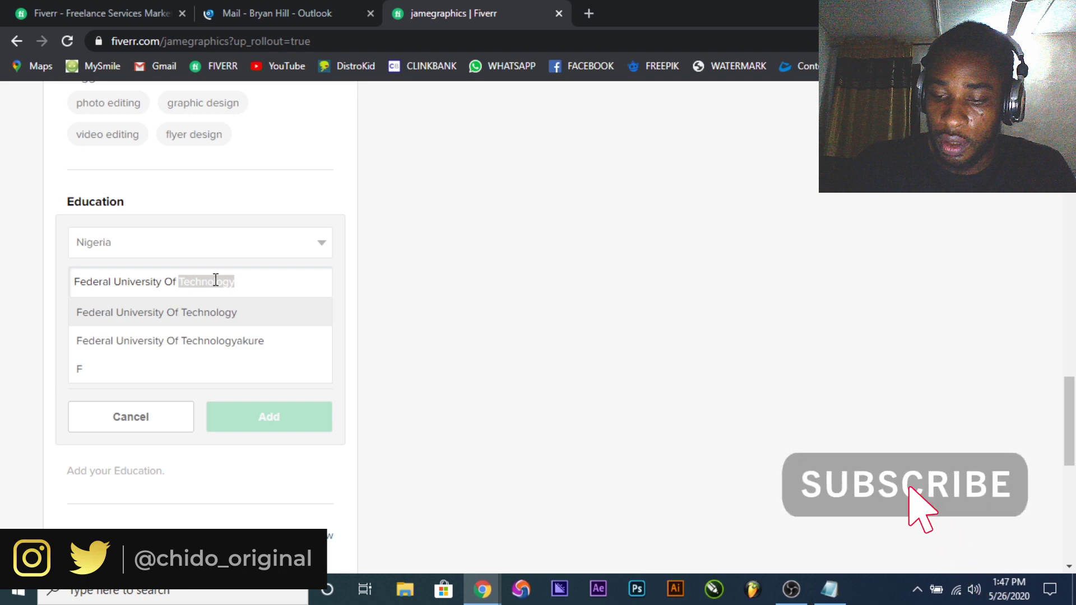
pyautogui.write('Technology O')
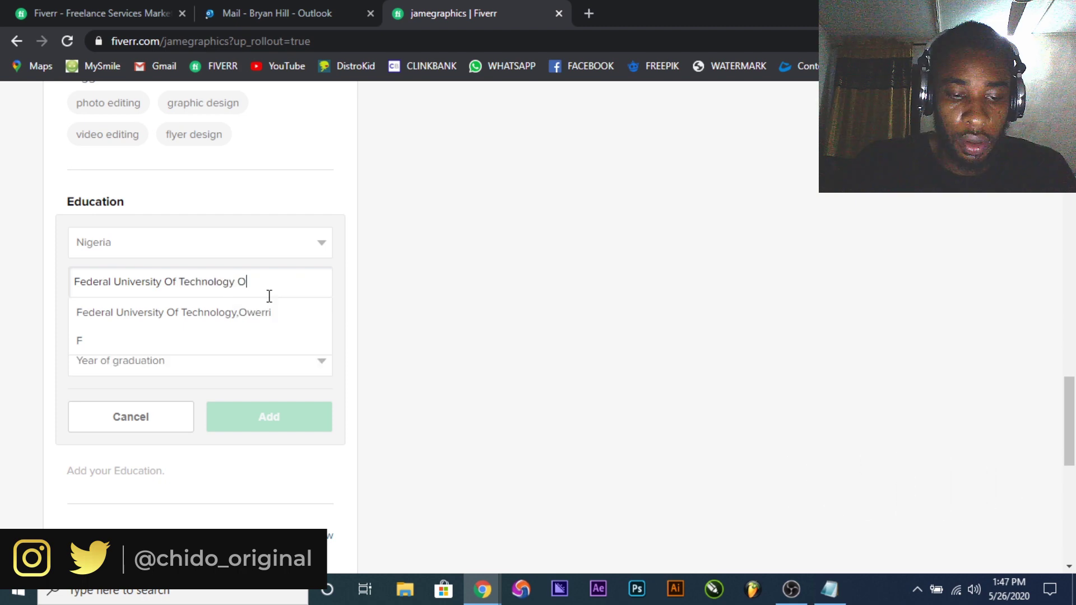
pyautogui.click(224, 313)
# - Set the degree to BArch with Architecture as major and add the entry
pyautogui.click(109, 321)
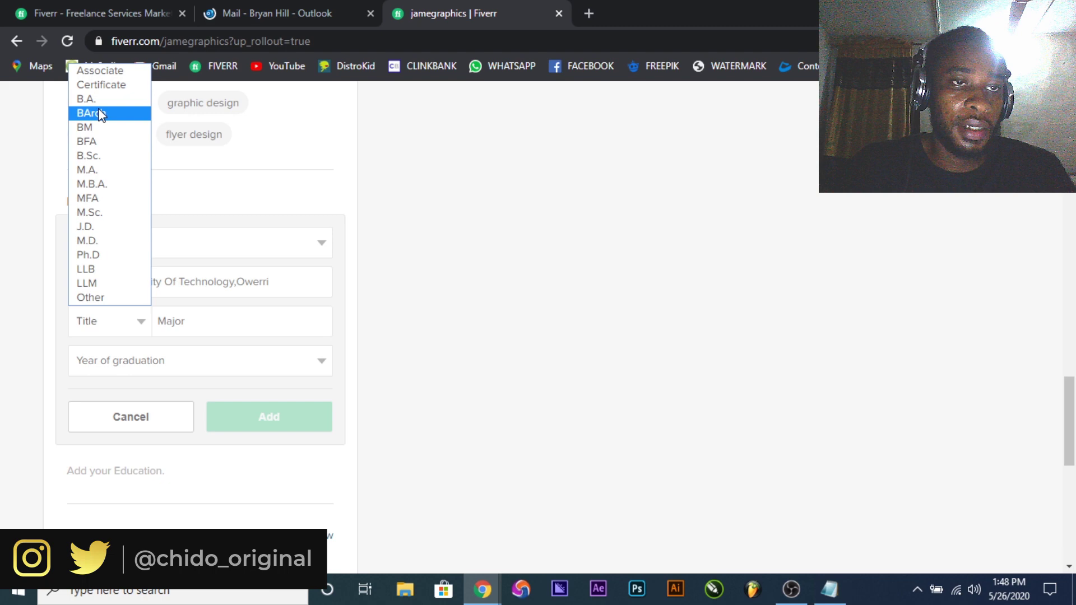
pyautogui.click(99, 114)
pyautogui.click(216, 322)
pyautogui.write('Architecture')
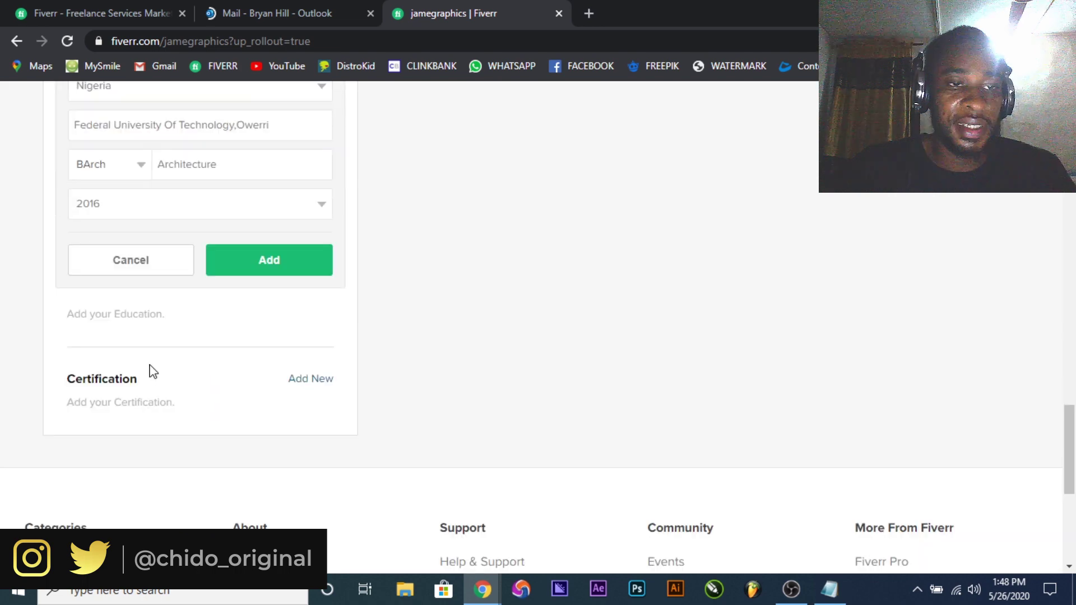
pyautogui.click(236, 260)
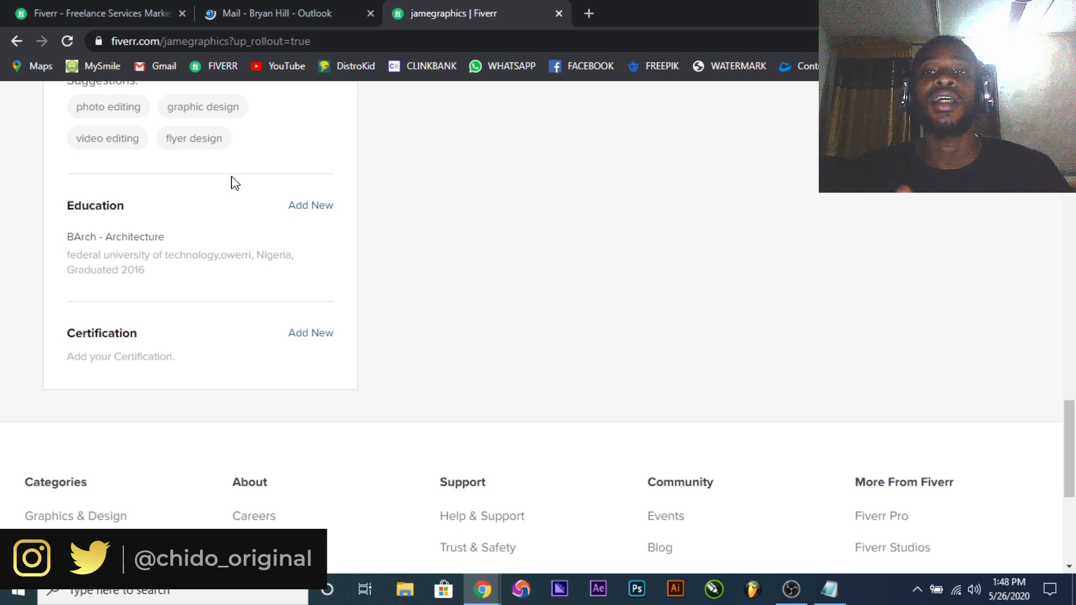
# - Open a new Certification entry form on the profile
pyautogui.click(295, 348)
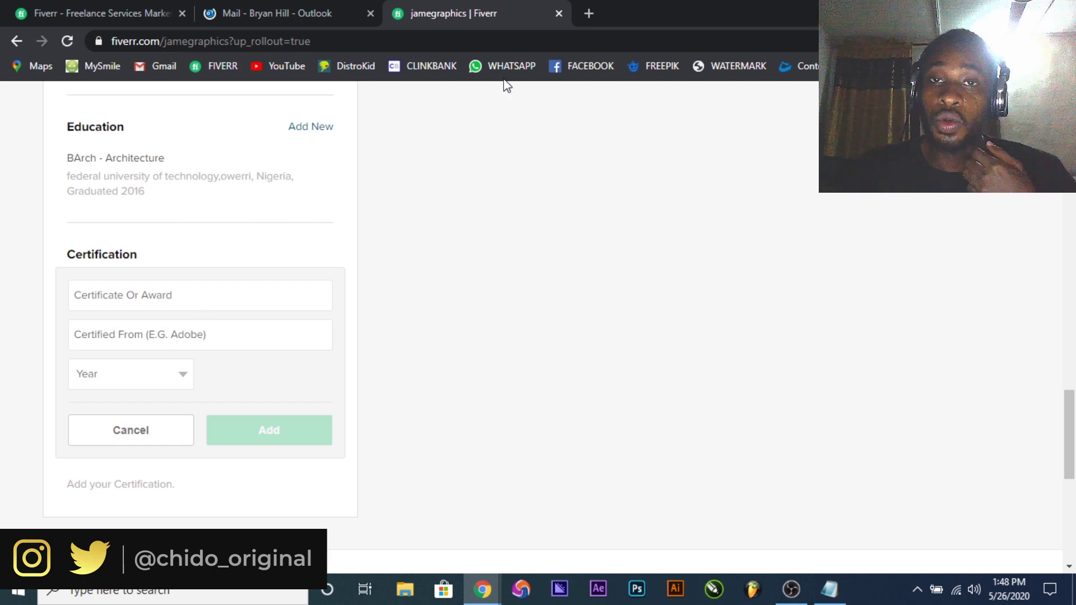
# - In a private window, search Google for 'list of adobe certification'
pyautogui.hotkey('ctrl', 'shift', 'n')
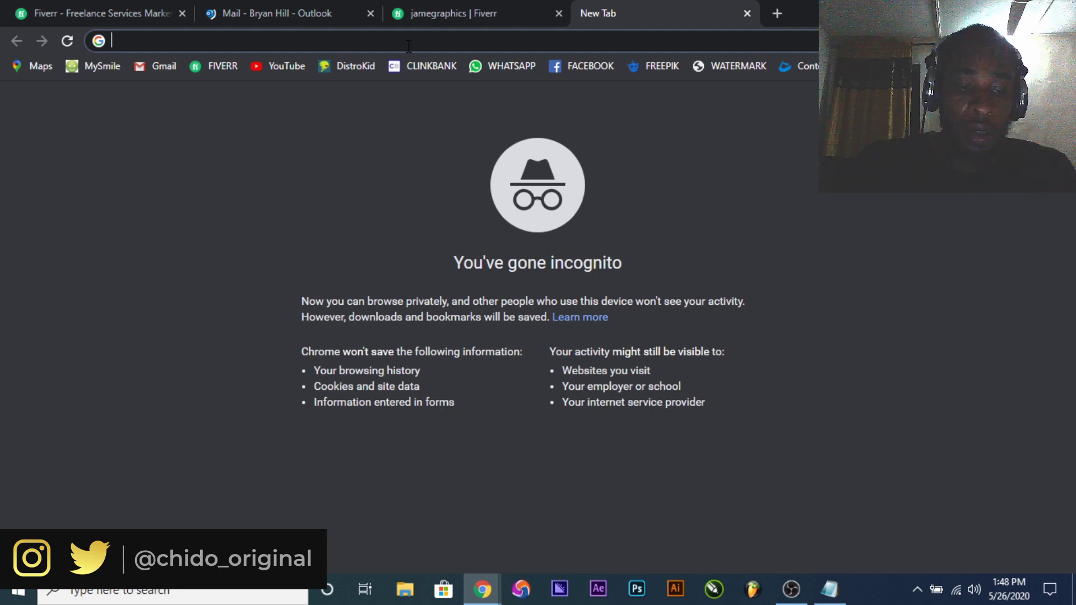
pyautogui.write('graphic ')
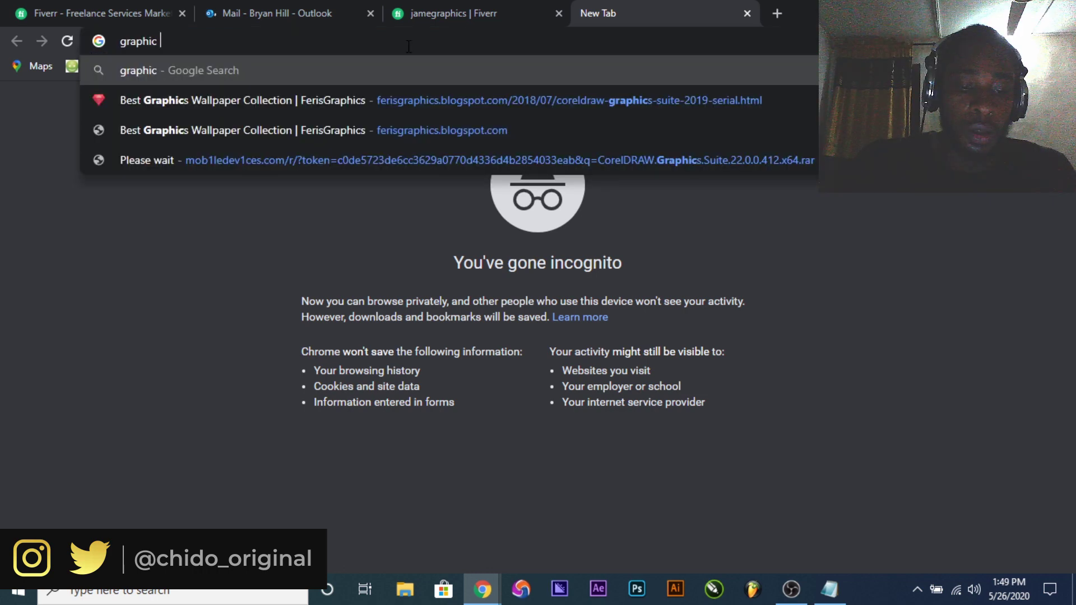
pyautogui.write('design ')
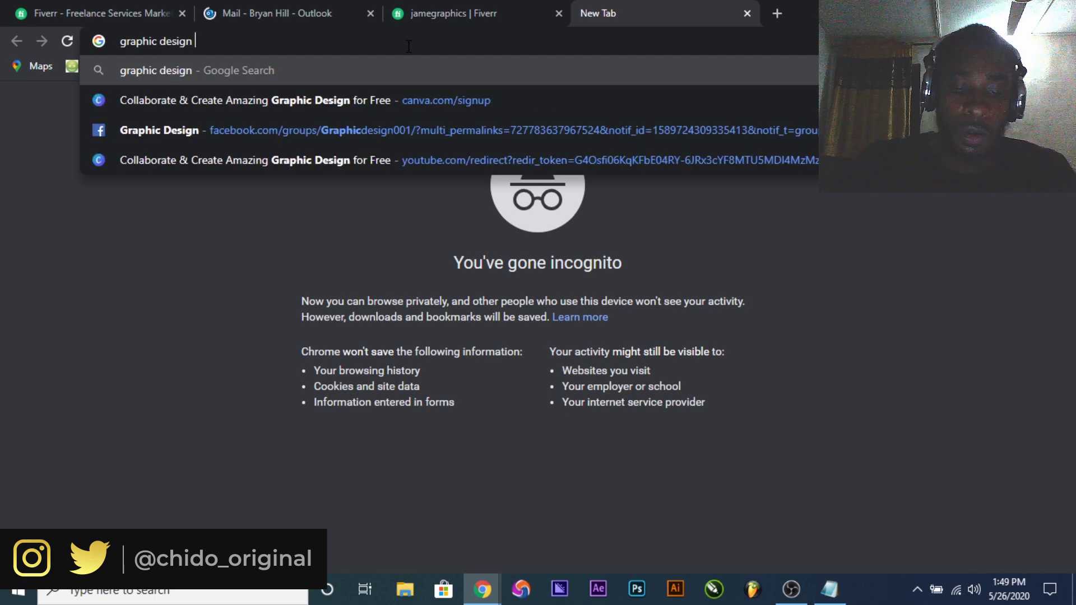
pyautogui.write('certification')
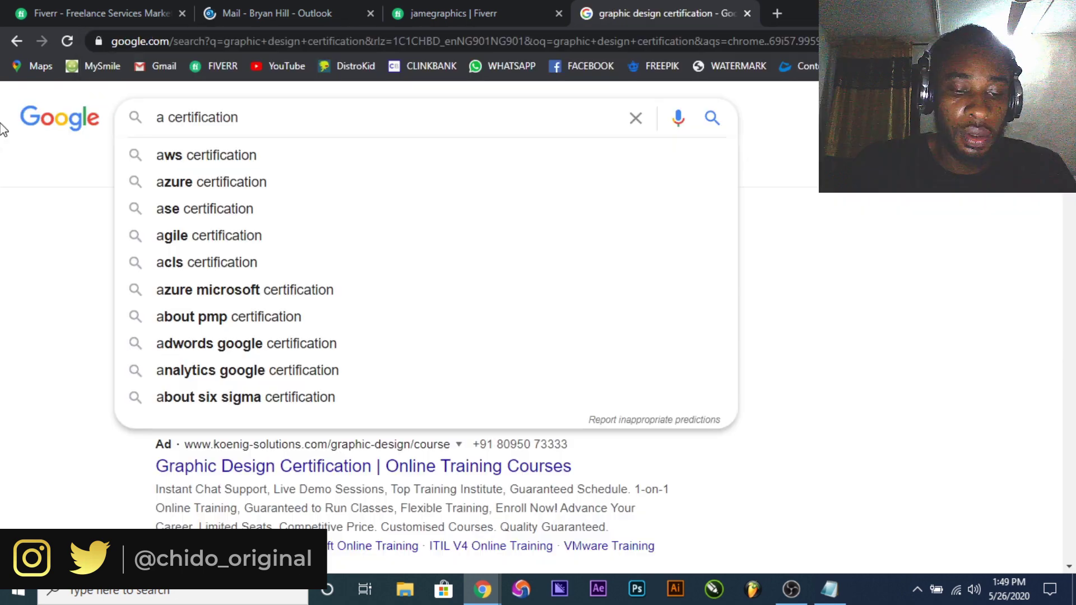
pyautogui.write('dobe')
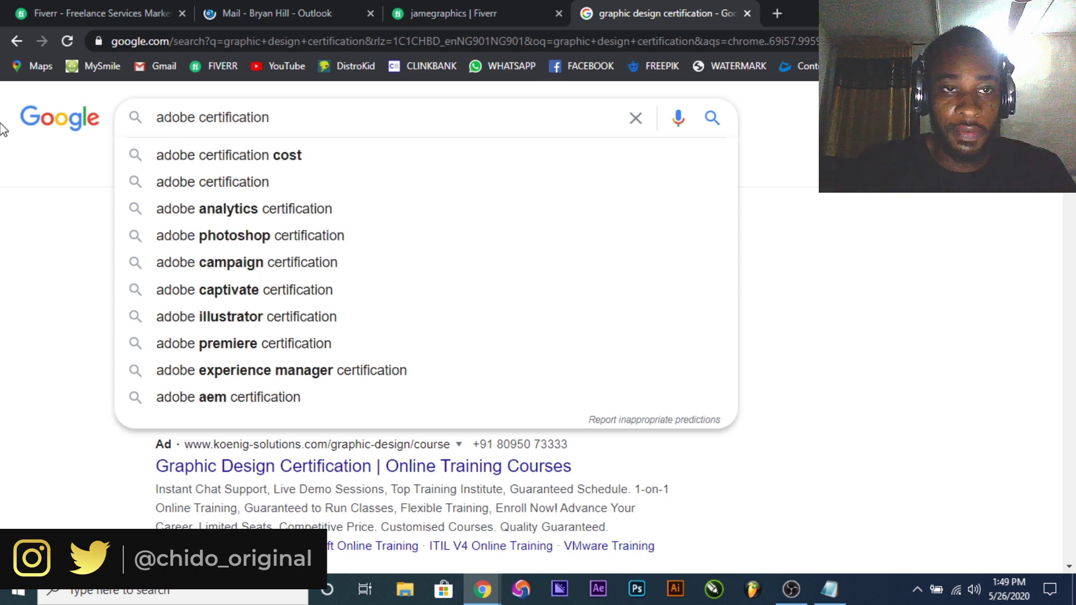
pyautogui.press('Return')
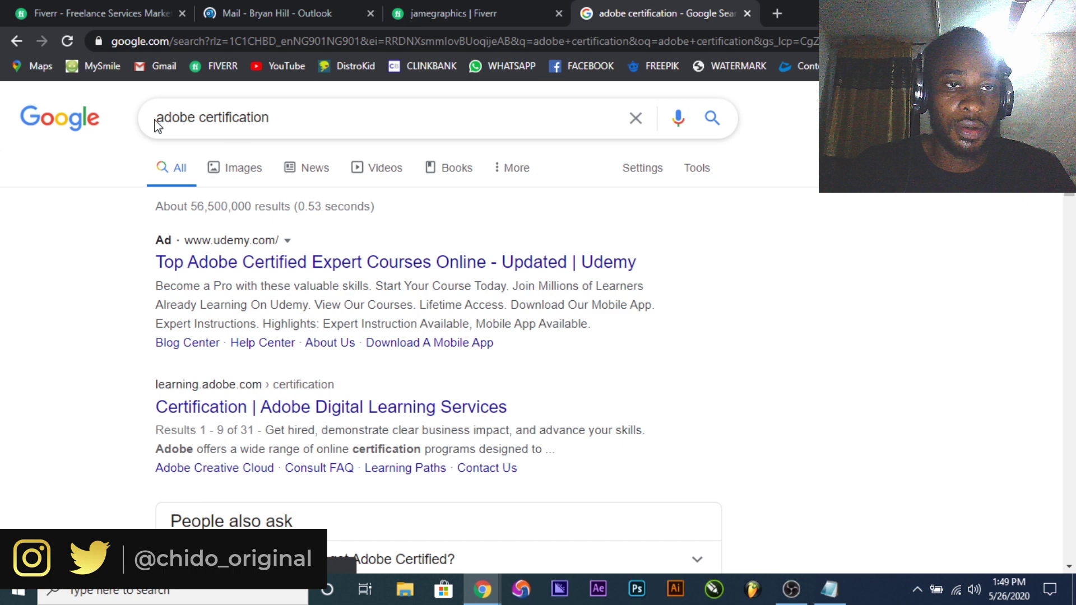
pyautogui.click(156, 120)
pyautogui.write('list')
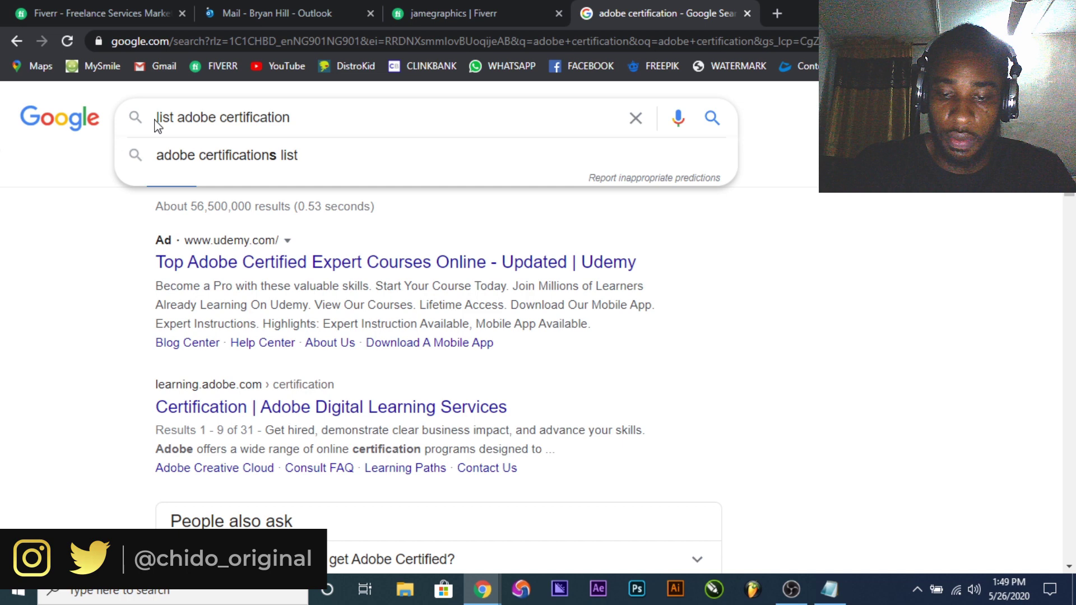
pyautogui.write('of')
pyautogui.press('Return')
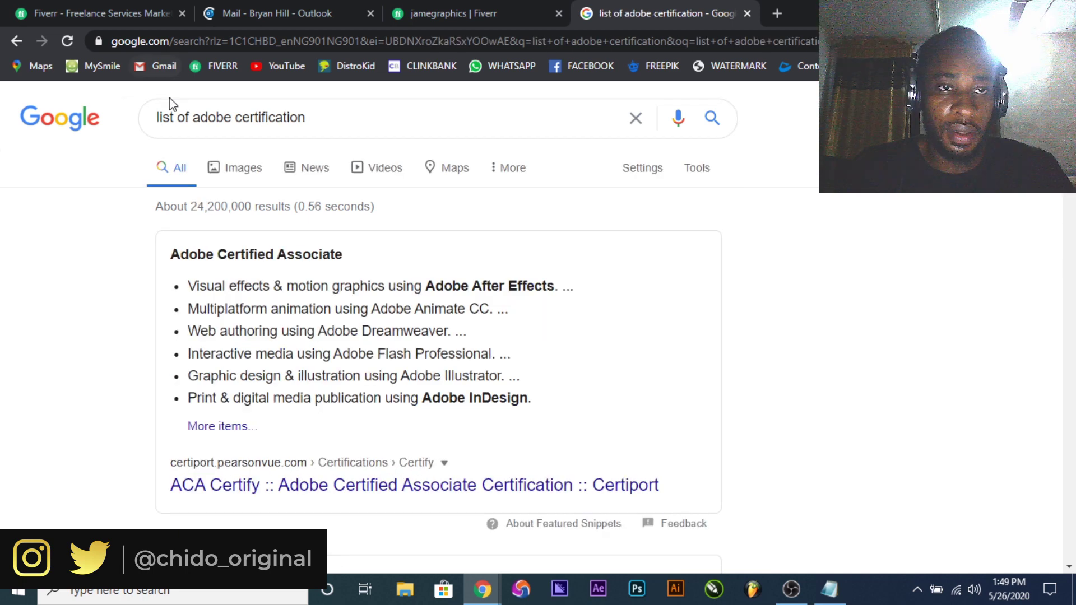
# - Change the search to 'list of graphic design certification' and copy the Graphic Design Certification title
pyautogui.moveTo(231, 115); pyautogui.dragTo(203, 111)
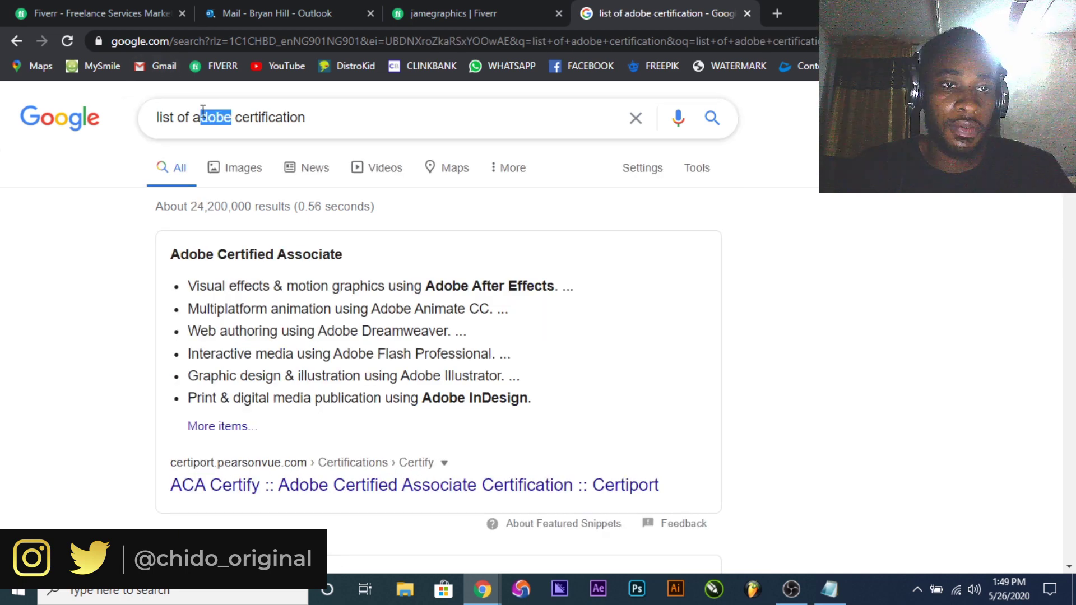
pyautogui.press('BackSpace')
pyautogui.press('BackSpace')
pyautogui.write('gra')
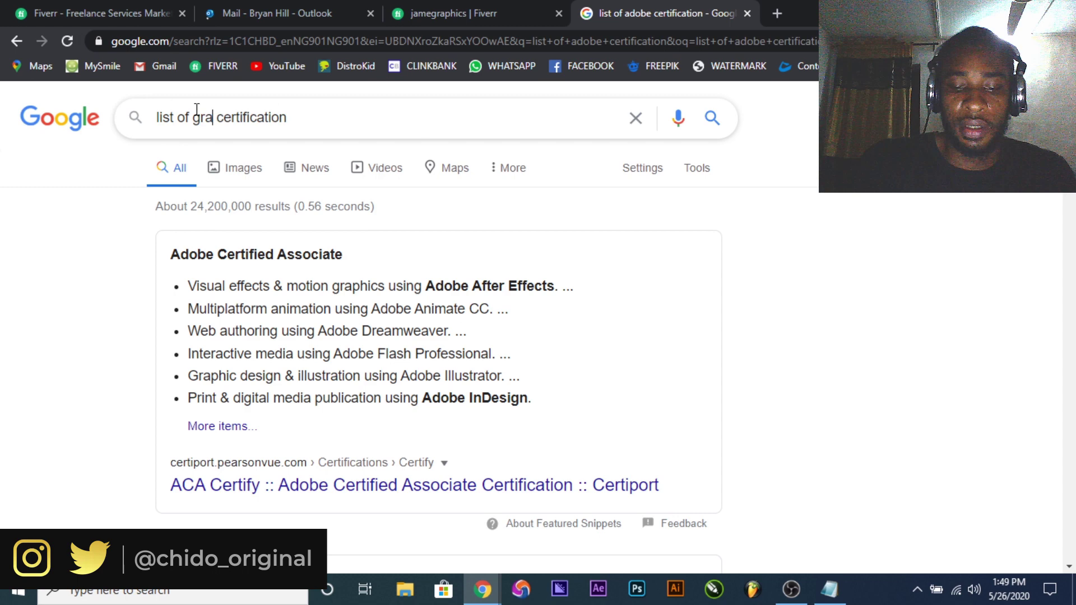
pyautogui.write('phic des')
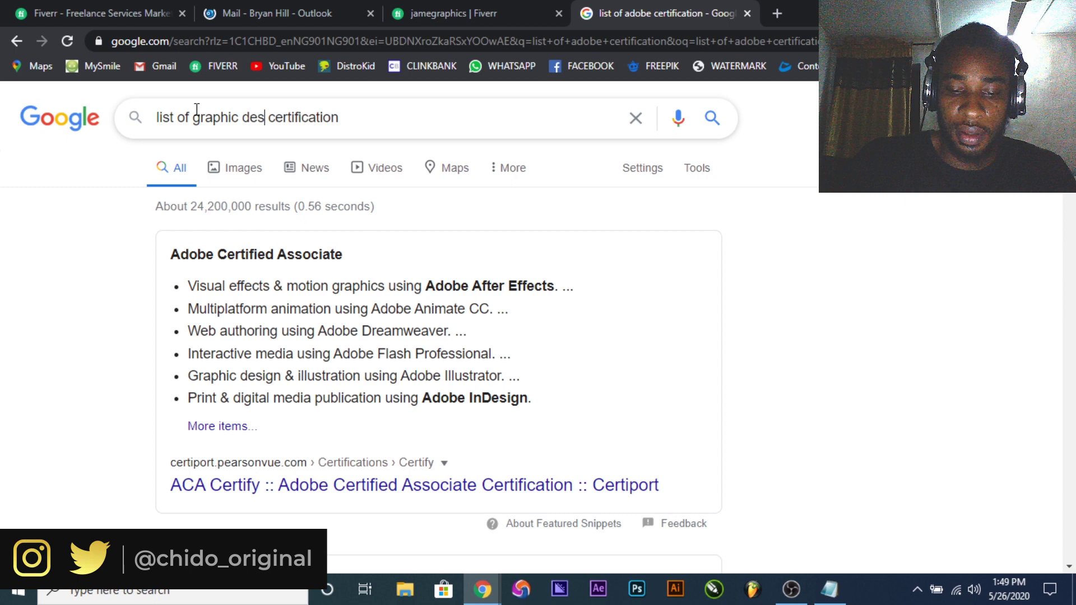
pyautogui.write('ign')
pyautogui.press('Return')
pyautogui.moveTo(375, 305); pyautogui.dragTo(266, 305)
pyautogui.hotkey('ctrl', 'c')
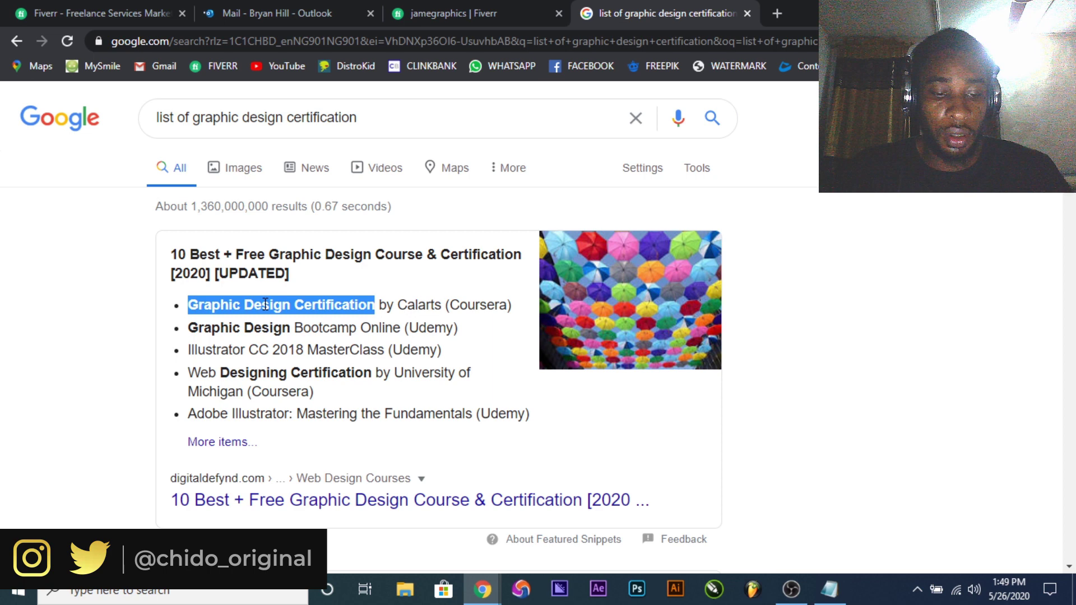
pyautogui.hotkey('ctrl', 'shift', 'Tab')
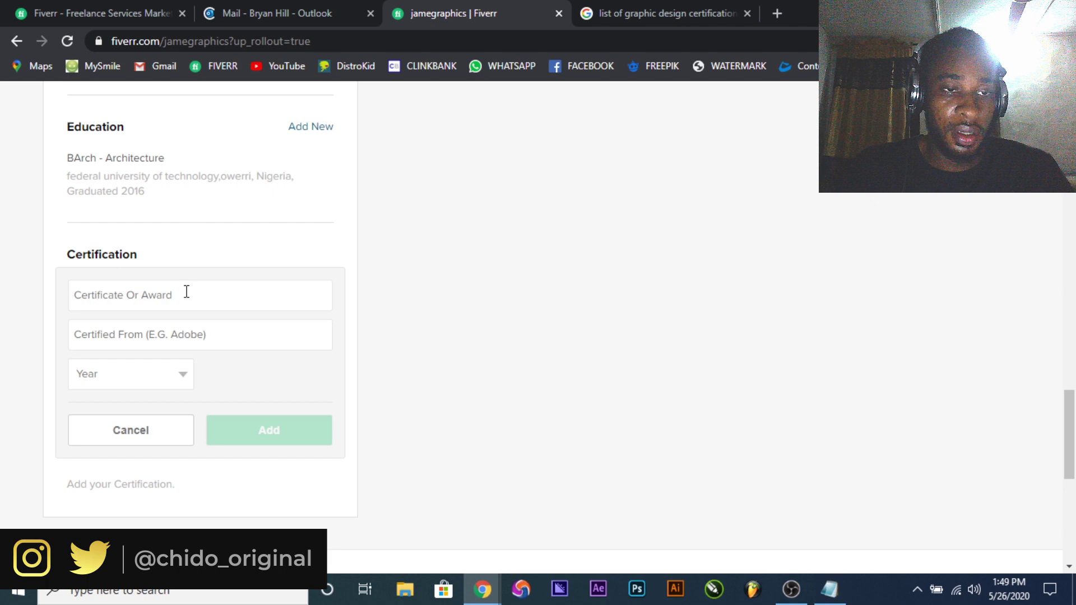
# - Add the certification Graphic Design Certification from Calarts, year 2011
pyautogui.click(186, 291)
pyautogui.hotkey('ctrl', 'v')
pyautogui.click(187, 335)
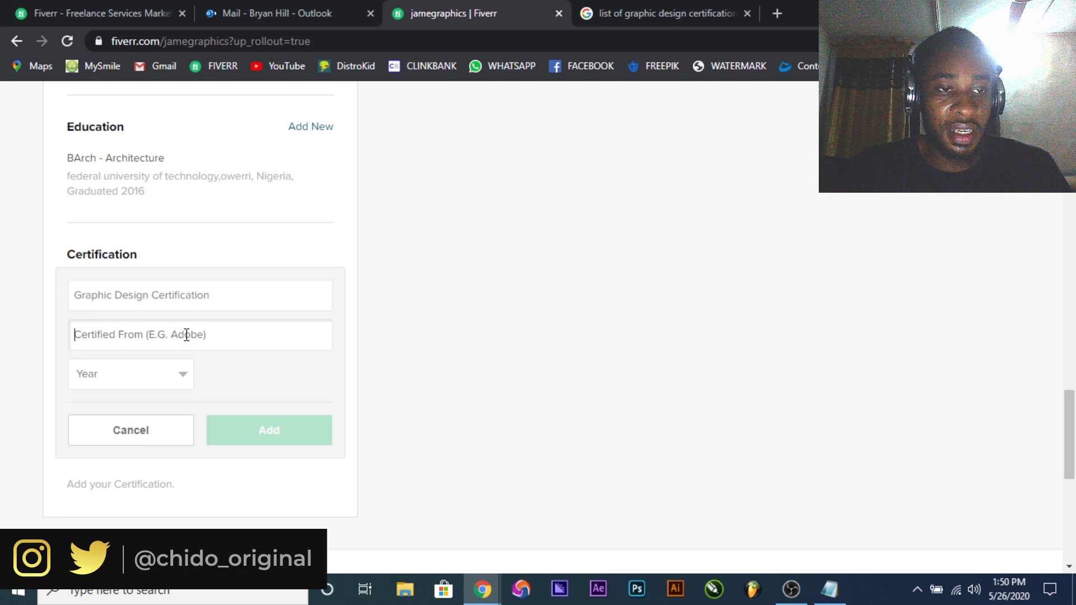
pyautogui.hotkey('ctrl', 'Tab')
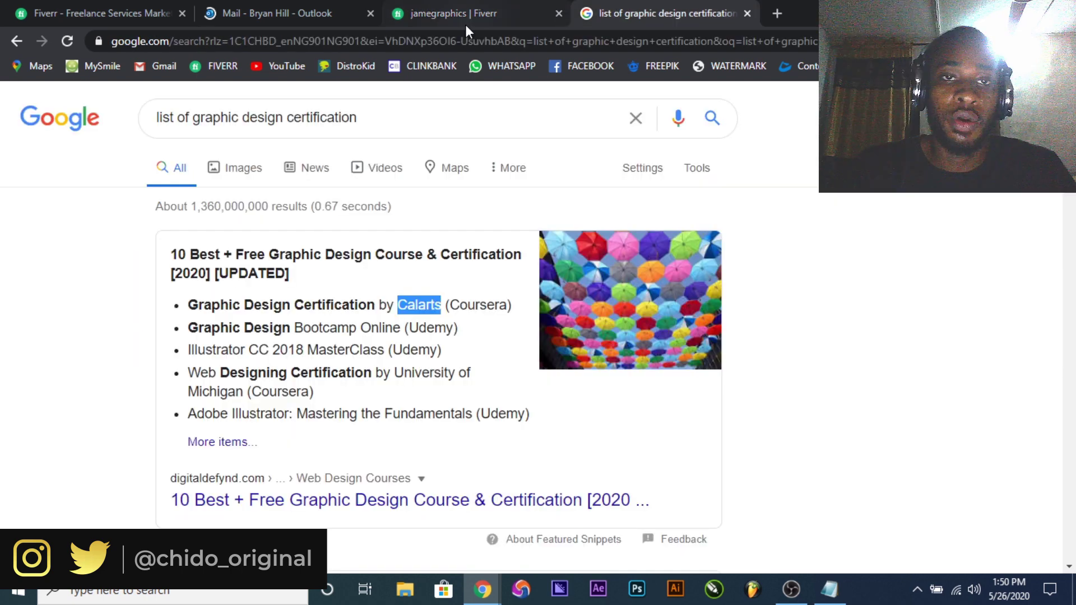
pyautogui.click(465, 25)
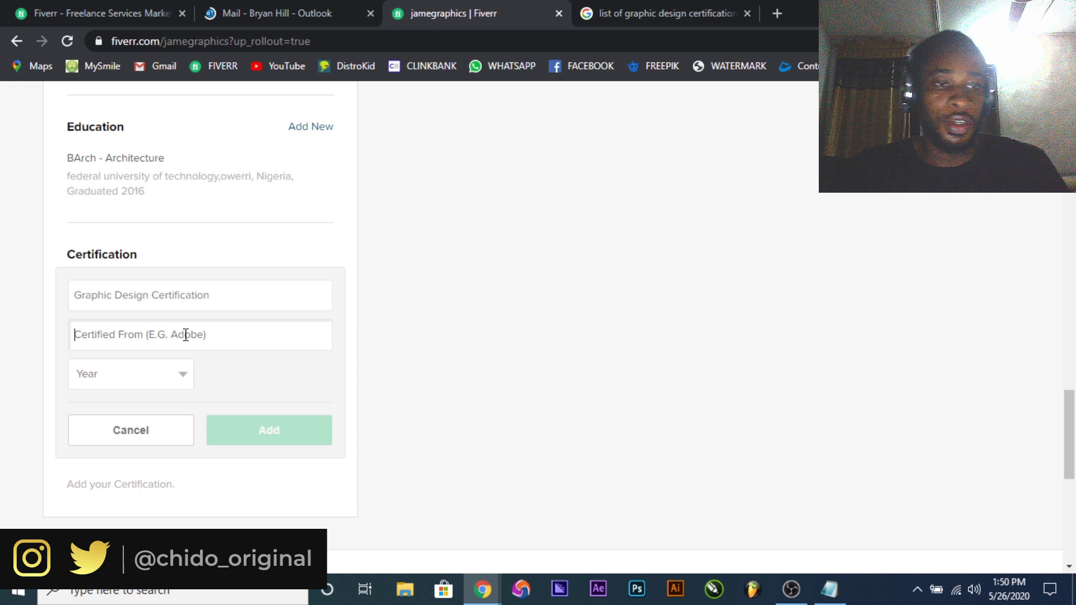
pyautogui.click(130, 373)
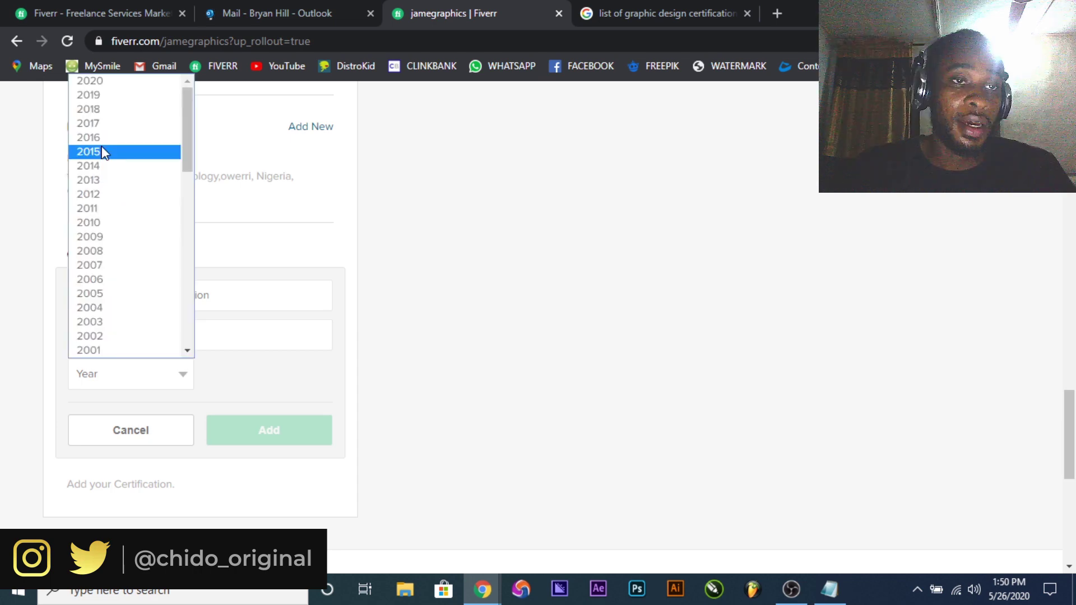
pyautogui.click(88, 208)
pyautogui.click(258, 430)
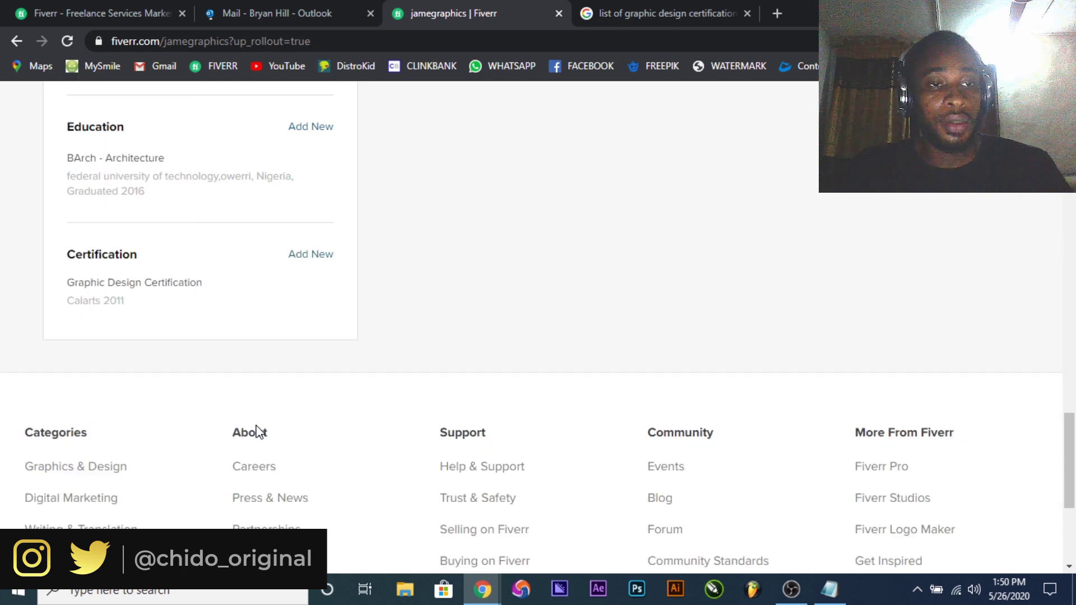